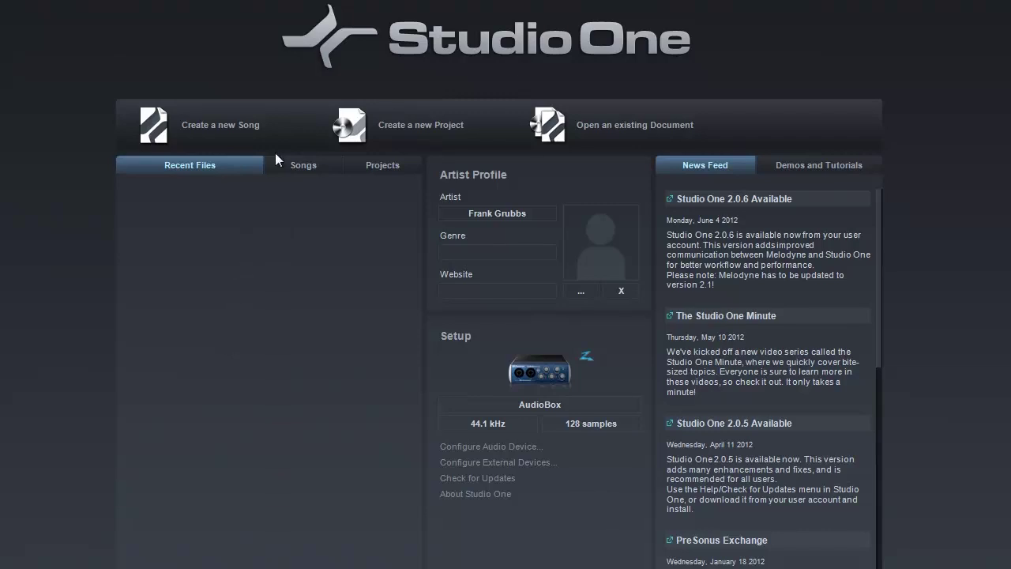
# Create a new empty song and add an Impact instrument track with the Club Electro preset
pyautogui.click(231, 126)
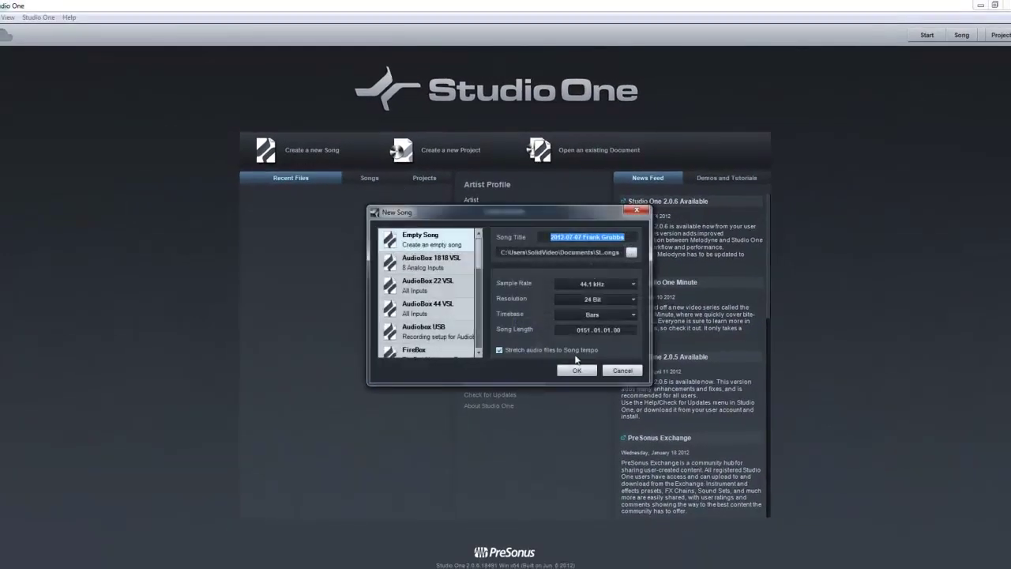
pyautogui.click(576, 370)
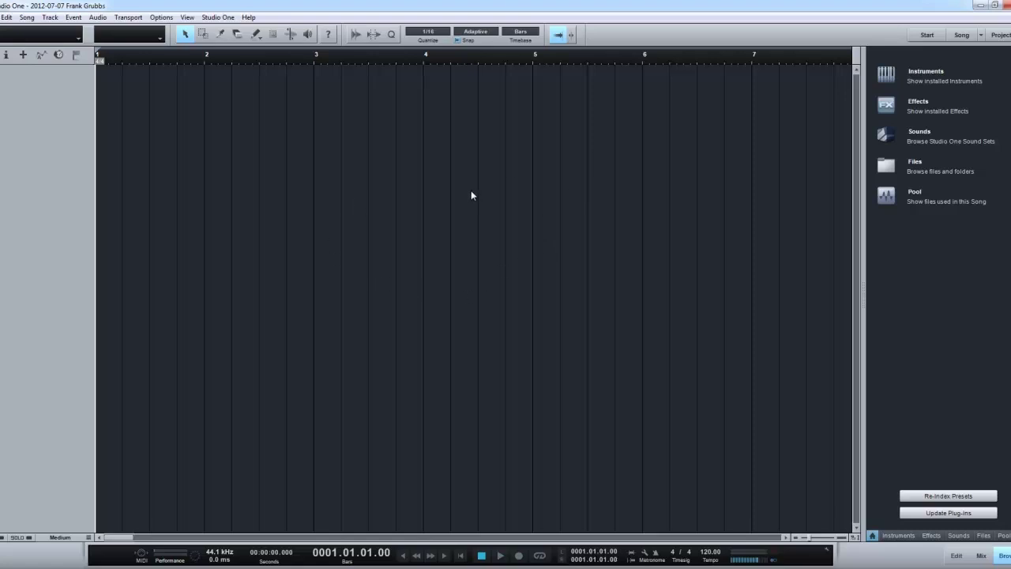
pyautogui.click(896, 71)
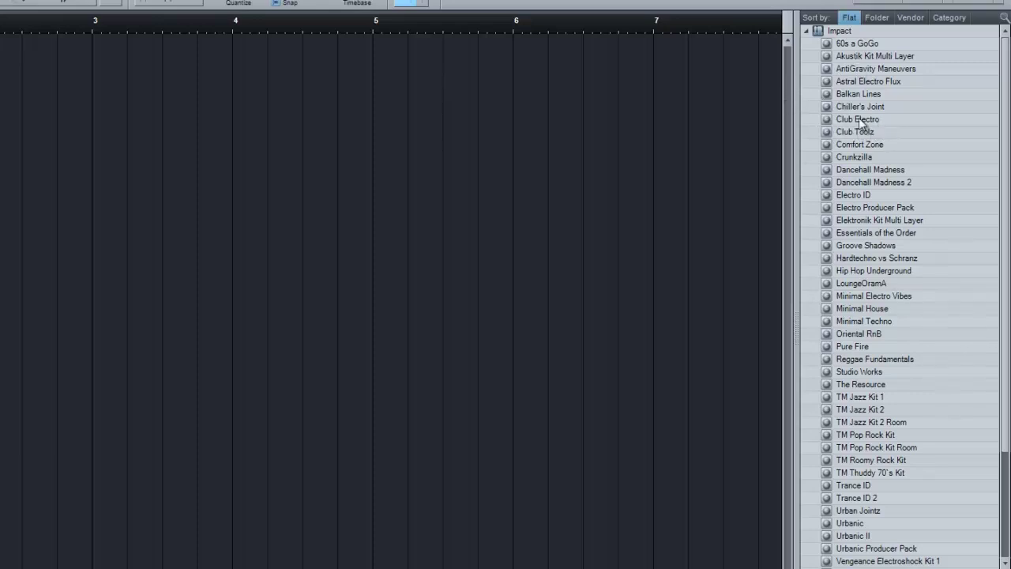
pyautogui.moveTo(858, 118); pyautogui.dragTo(4, 69)
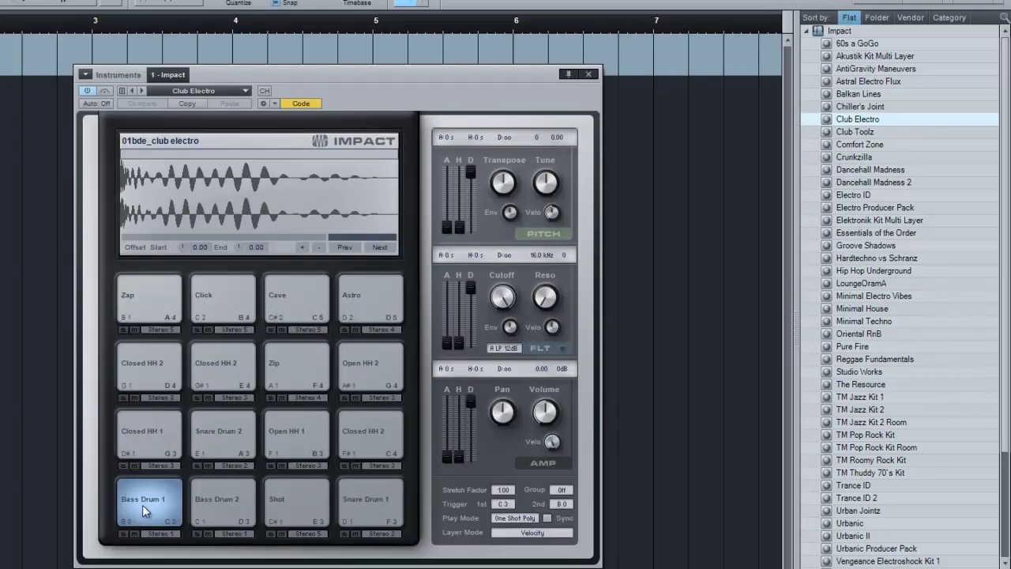
# Audition the Bass Drum 2, Snare Drum 2, Open HH 1 and Zip pads in Impact
pyautogui.click(200, 496)
pyautogui.click(237, 443)
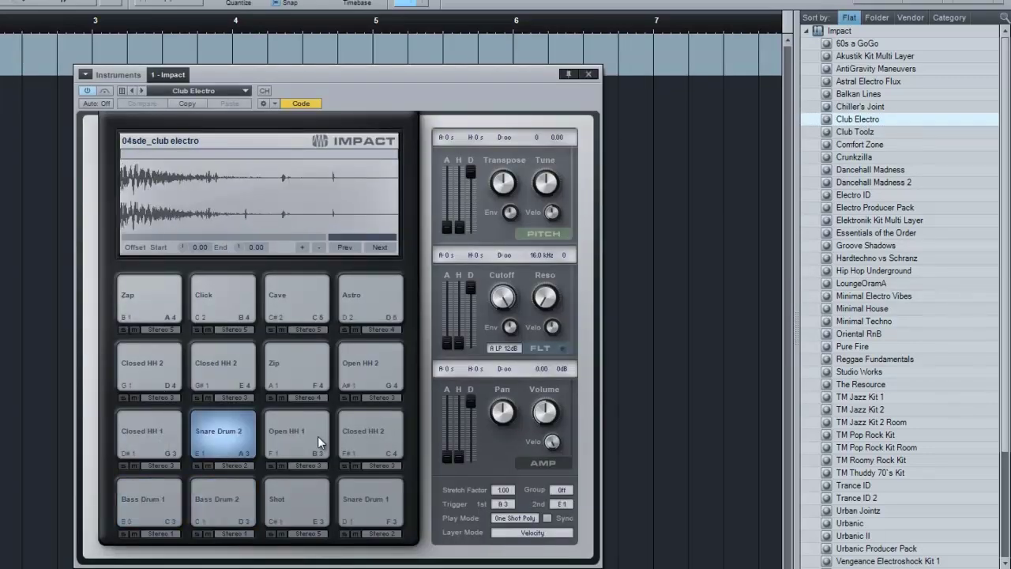
pyautogui.click(317, 436)
pyautogui.click(301, 381)
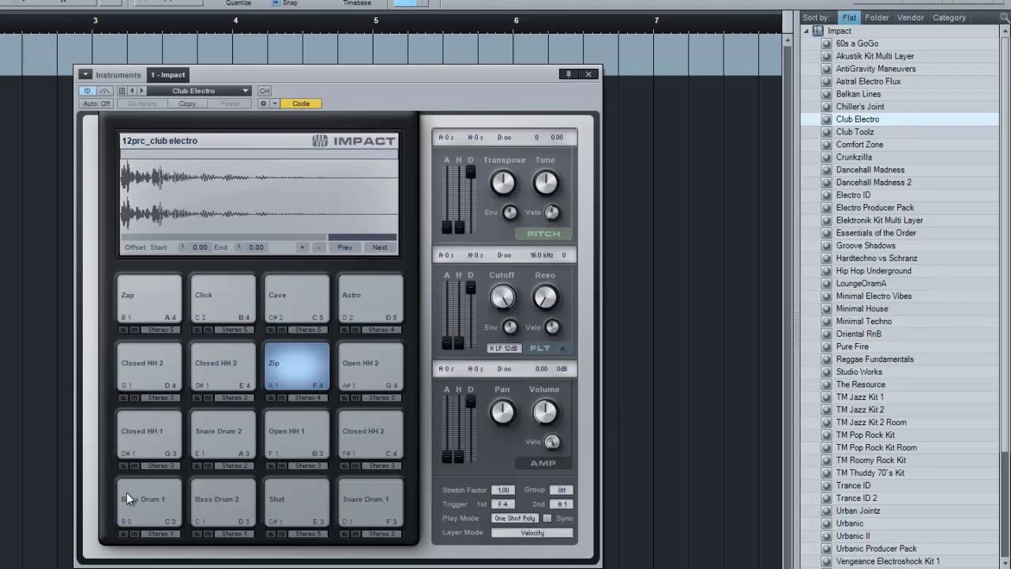
# Look through Impact's list of drum kit presets while keeping the Club Electro kit
pyautogui.click(238, 92)
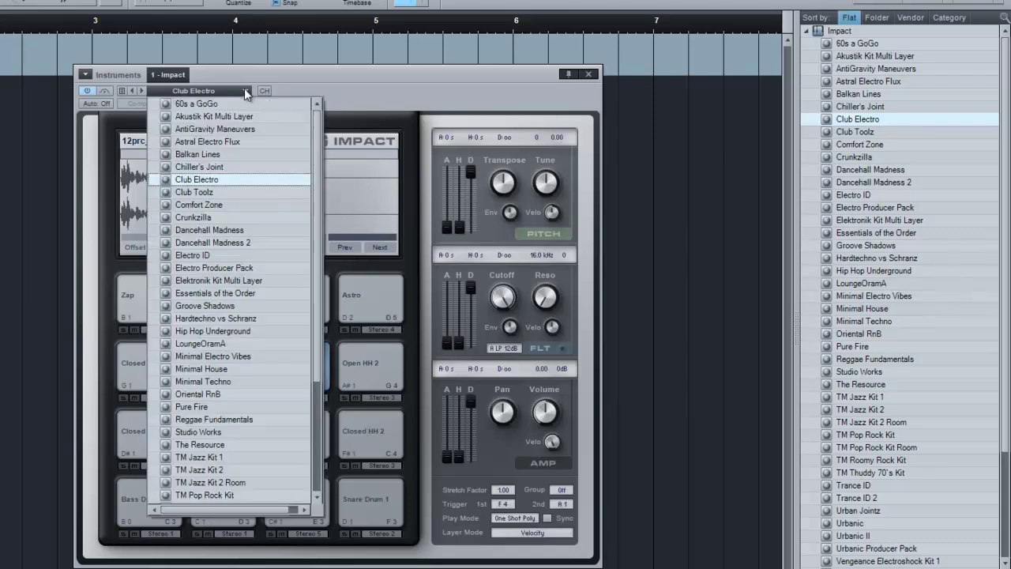
pyautogui.scroll(-4, 312, 138)
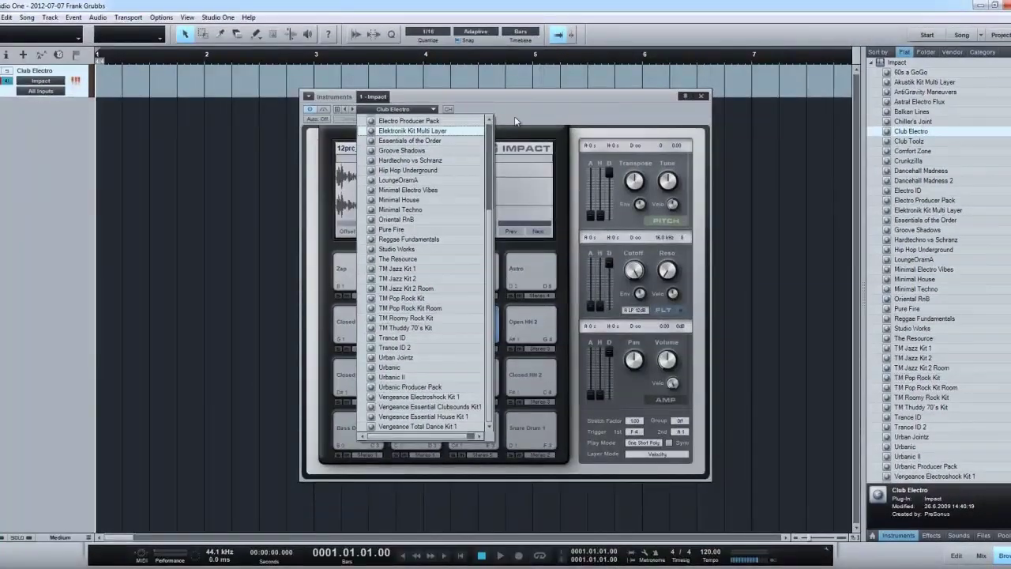
pyautogui.click(485, 115)
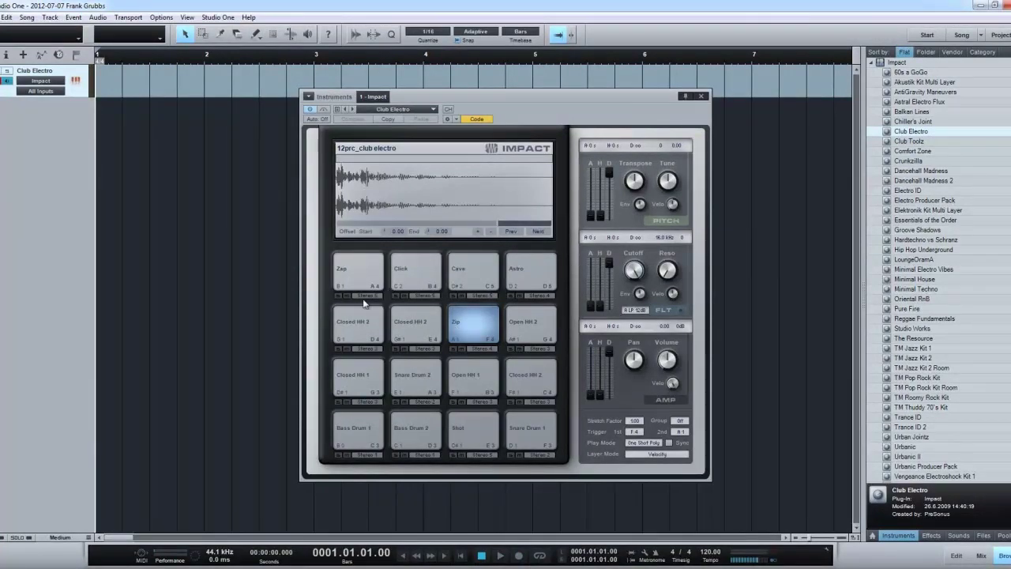
# View the file browser for replacing the Snare Drum 2 pad's sample, and leave it without choosing a file
pyautogui.rightClick(406, 368)
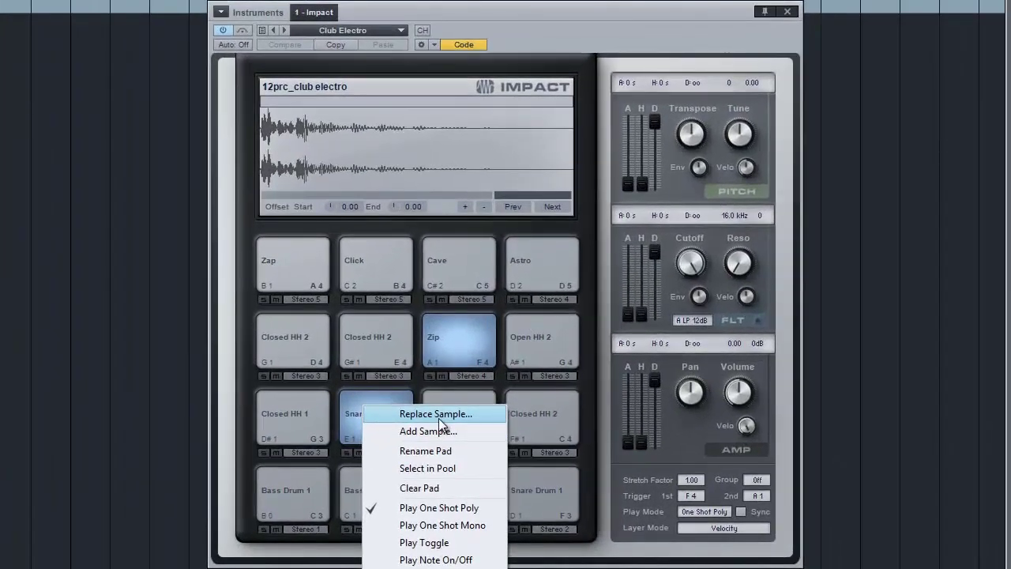
pyautogui.click(439, 411)
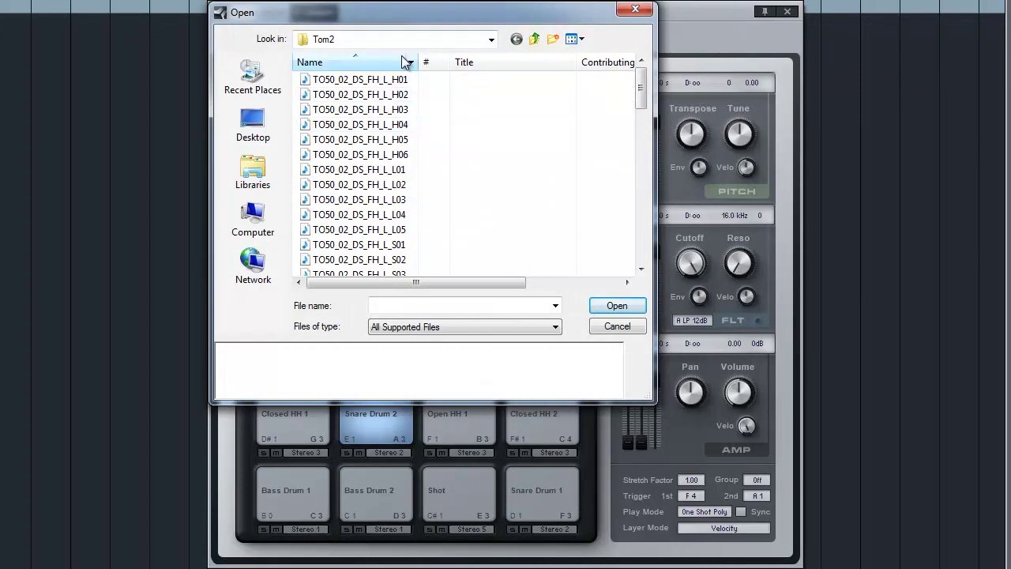
pyautogui.click(635, 9)
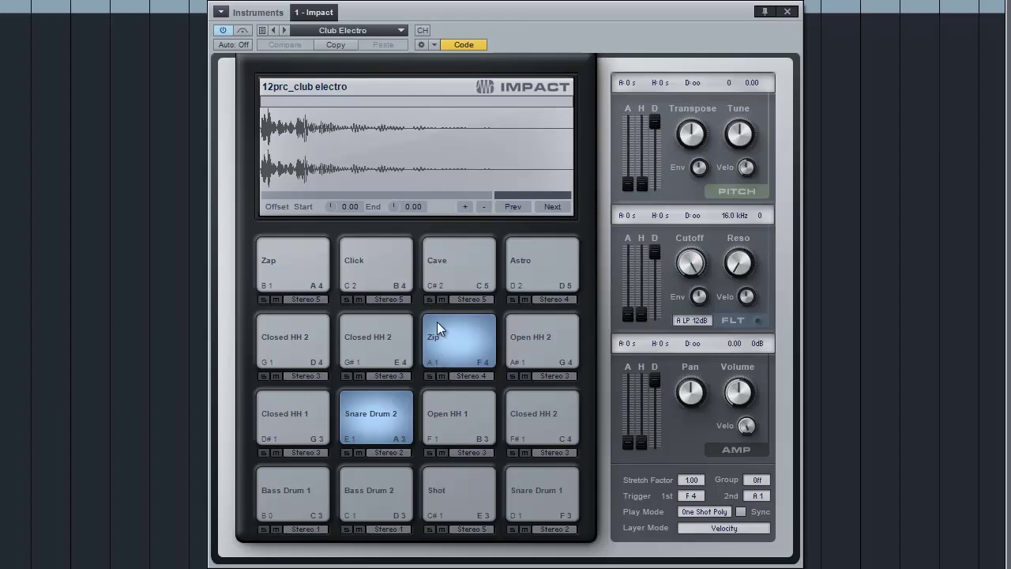
# Audition the Bass Drum 1, Bass Drum 2, Snare Drum 2 and Closed HH 2 pads to compare their samples
pyautogui.click(387, 399)
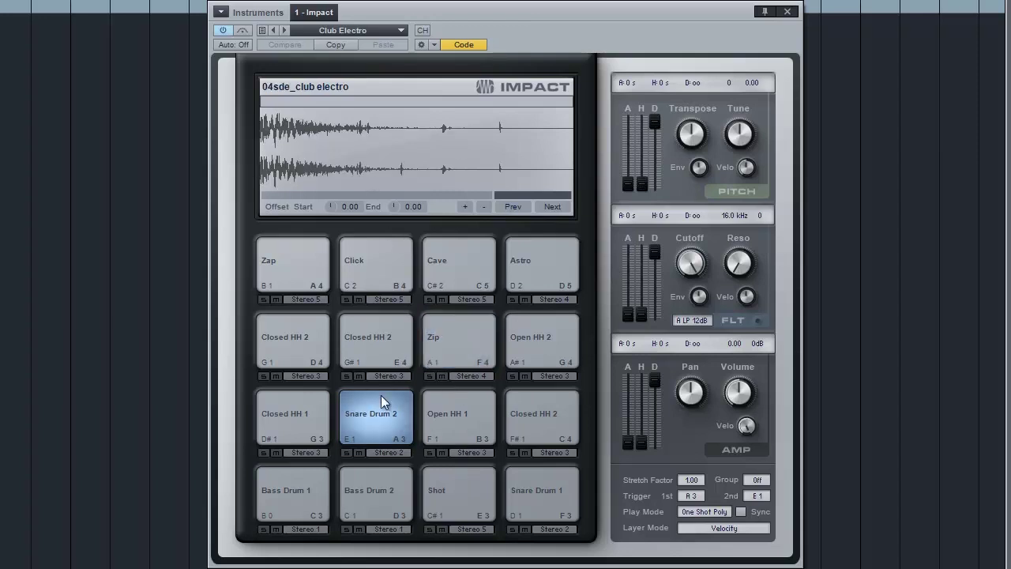
pyautogui.click(294, 489)
pyautogui.click(364, 504)
pyautogui.click(379, 426)
pyautogui.click(384, 490)
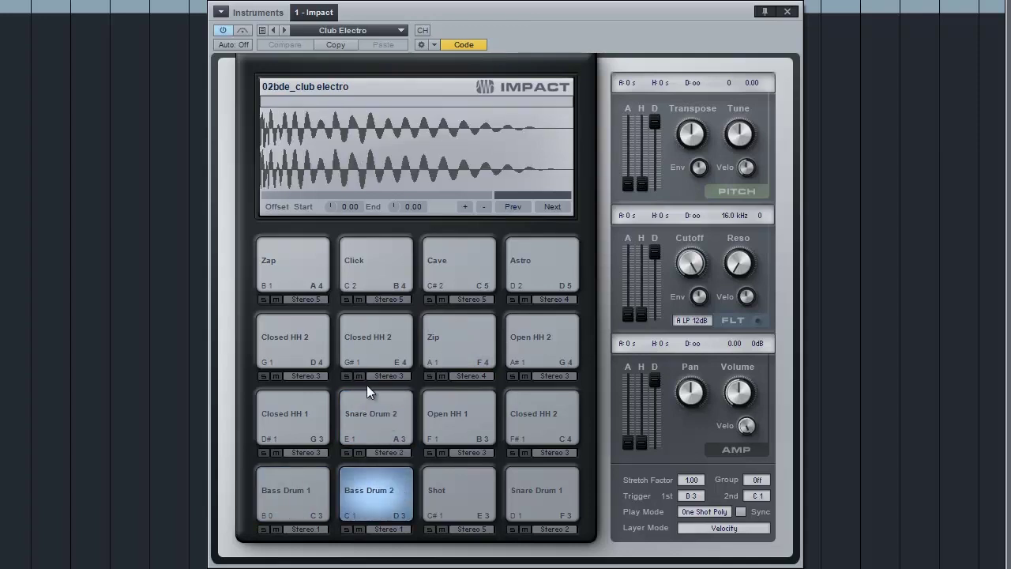
pyautogui.click(382, 425)
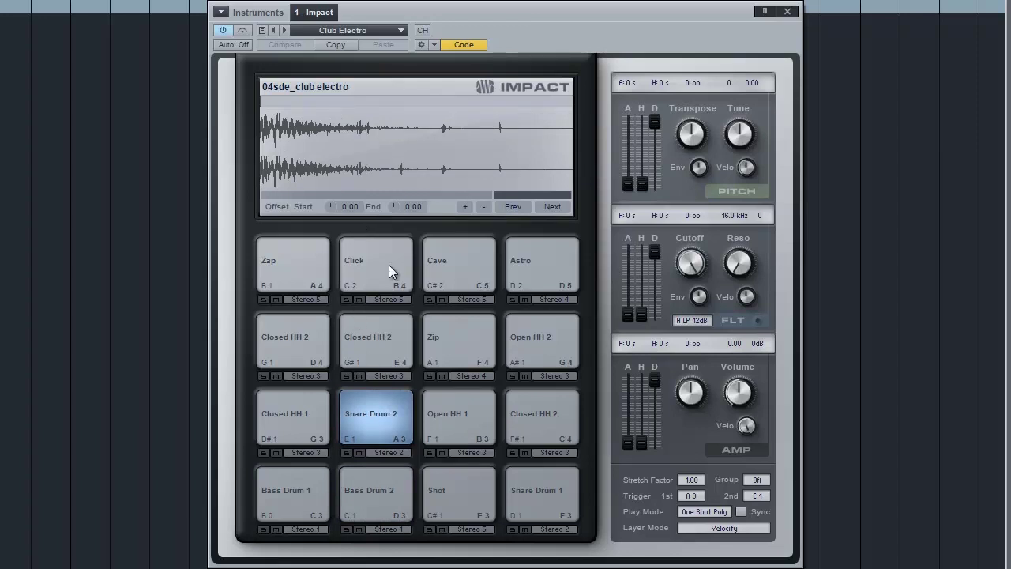
pyautogui.click(368, 407)
pyautogui.click(381, 350)
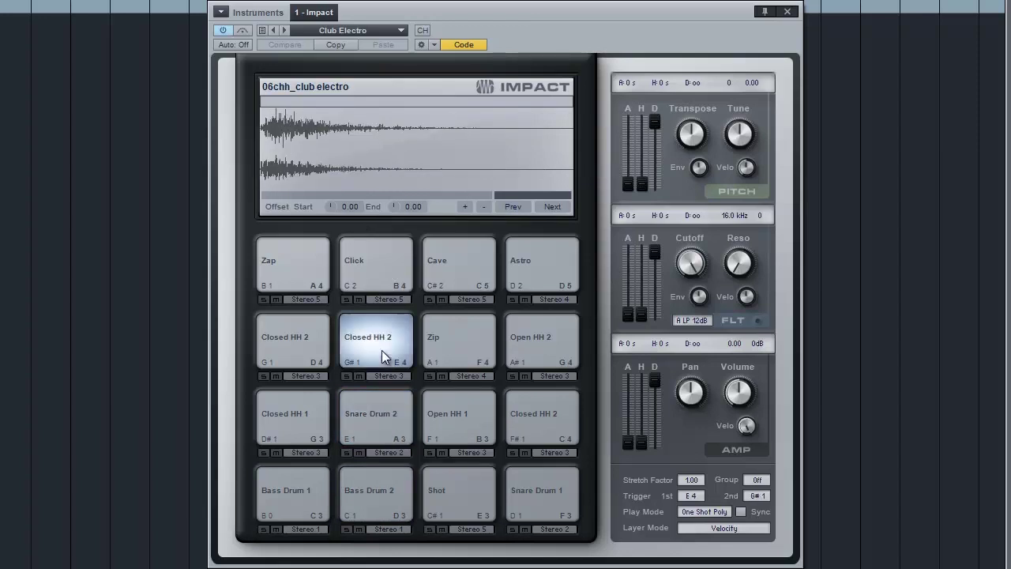
pyautogui.click(376, 417)
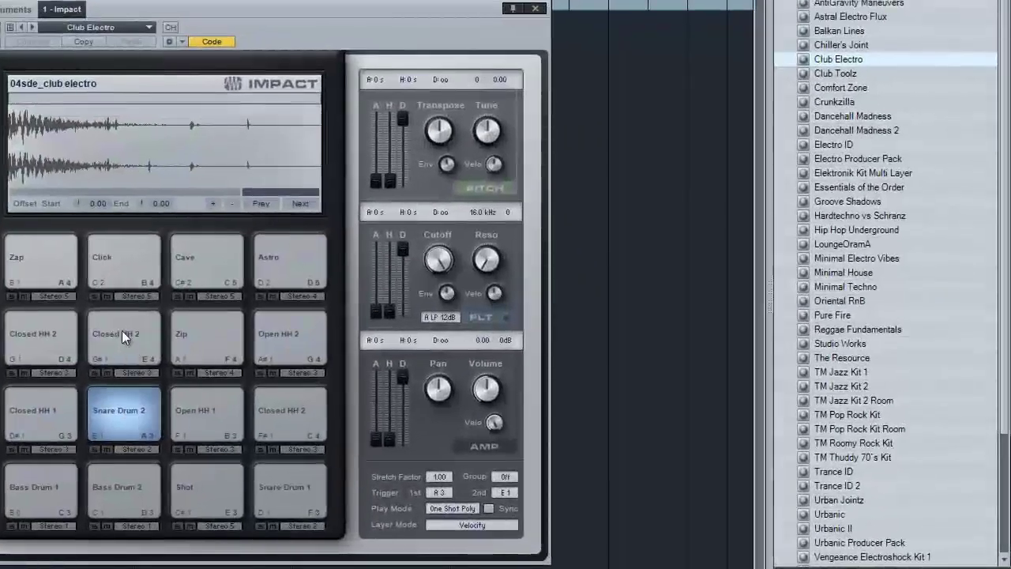
# Audition the Snare Drum 2 pad and locate its sample in the Pool
pyautogui.click(127, 415)
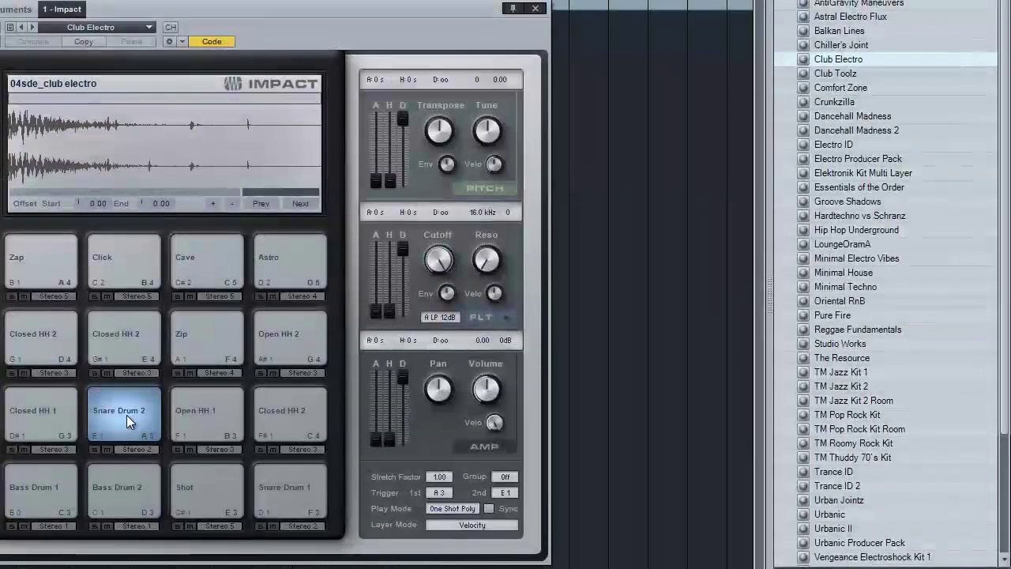
pyautogui.click(126, 414)
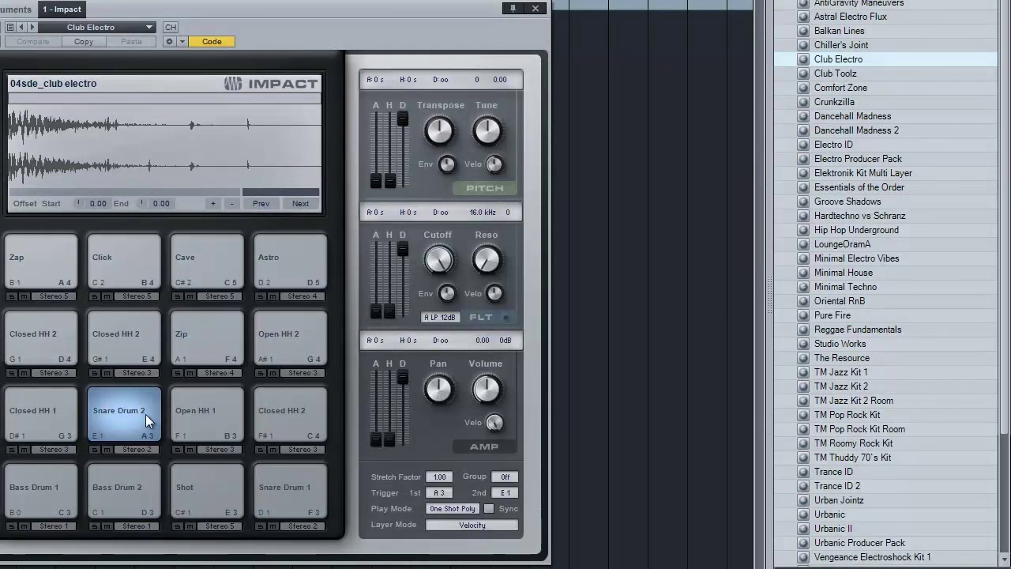
pyautogui.click(118, 411)
pyautogui.rightClick(117, 410)
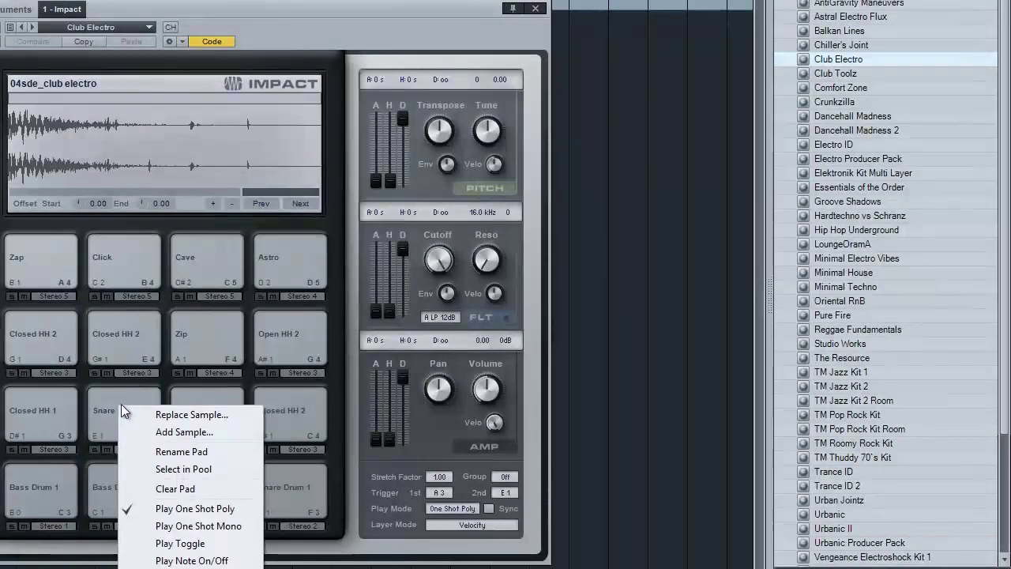
pyautogui.click(201, 472)
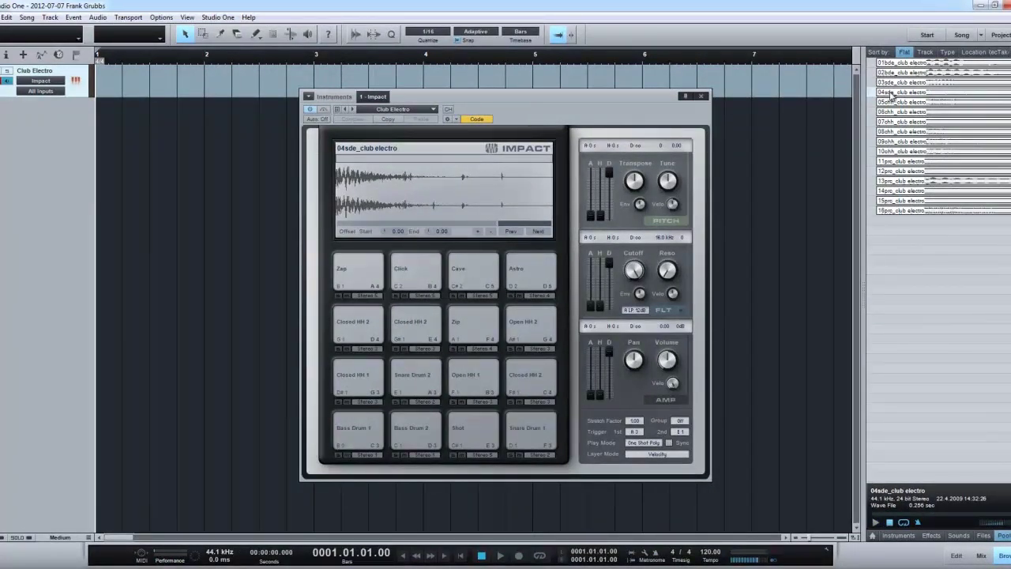
# Place the 04sde_club electro sample on a new audio track at bar 1, play it back and return to the start
pyautogui.moveTo(891, 95); pyautogui.dragTo(97, 122)
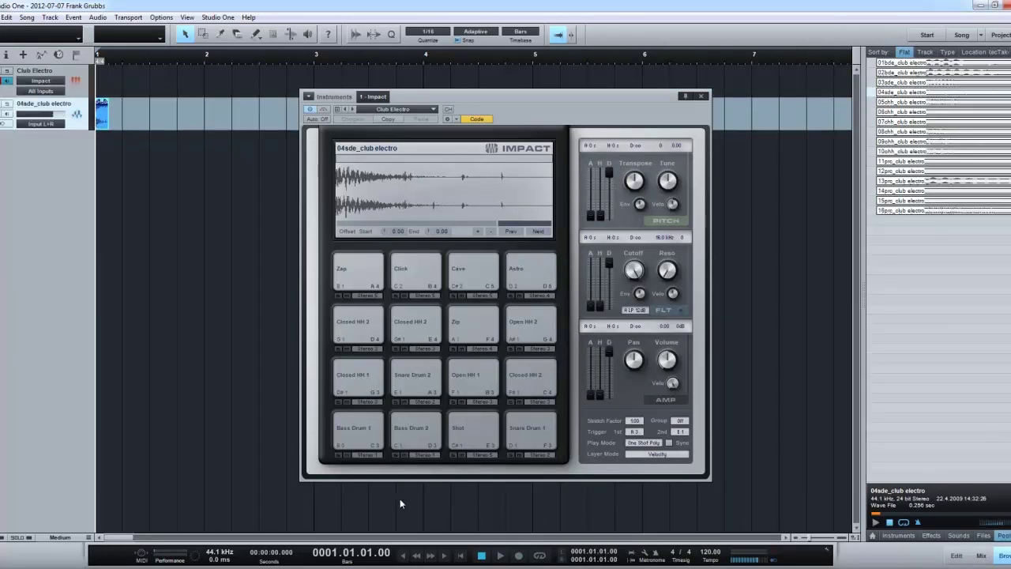
pyautogui.click(501, 556)
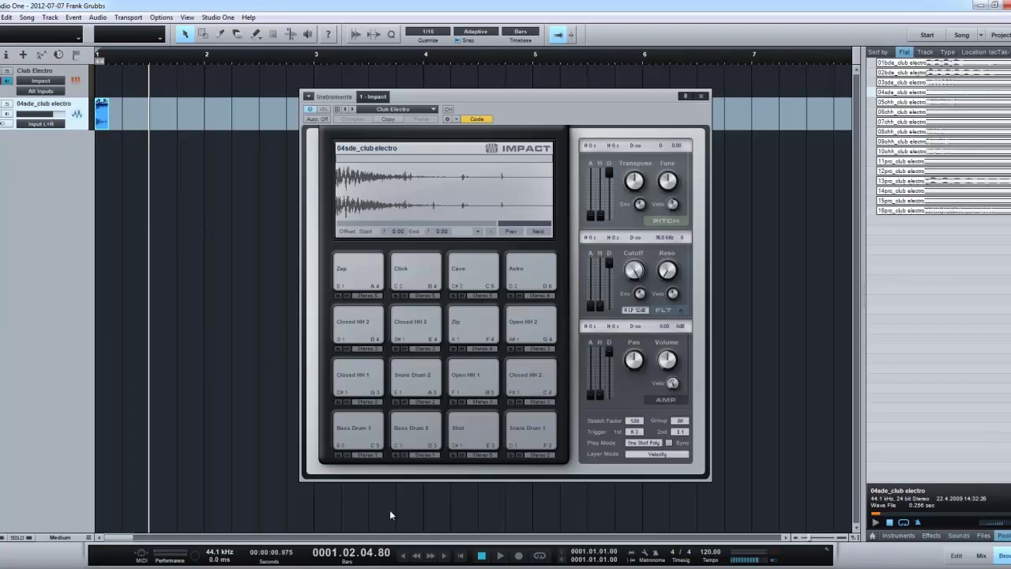
pyautogui.click(403, 557)
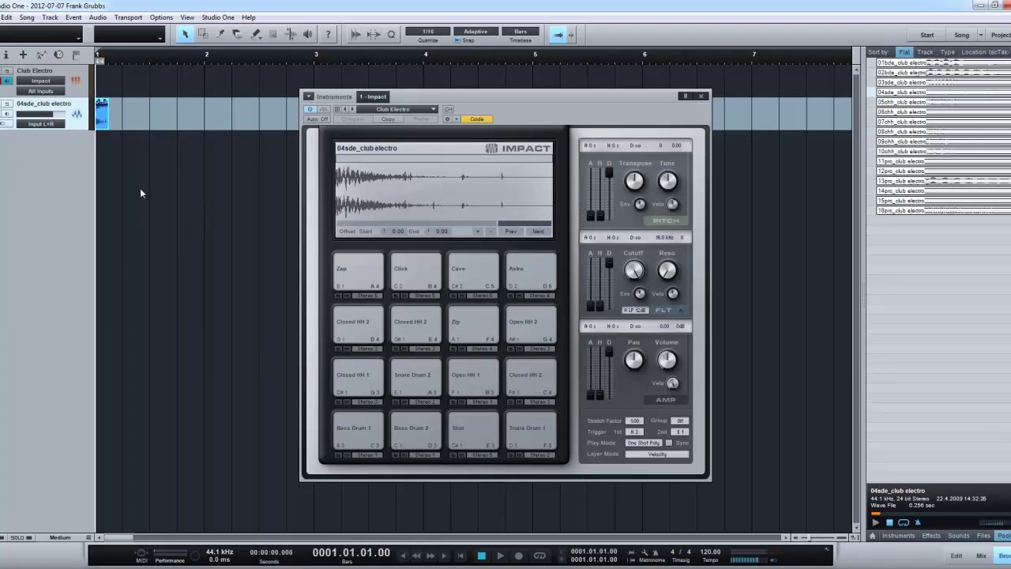
# Audition the remaining pads, including Astro, Cave, Click, Zap, Closed HH 2, Shot, Open HH 1 and Snare Drum 1
pyautogui.click(524, 274)
pyautogui.click(478, 277)
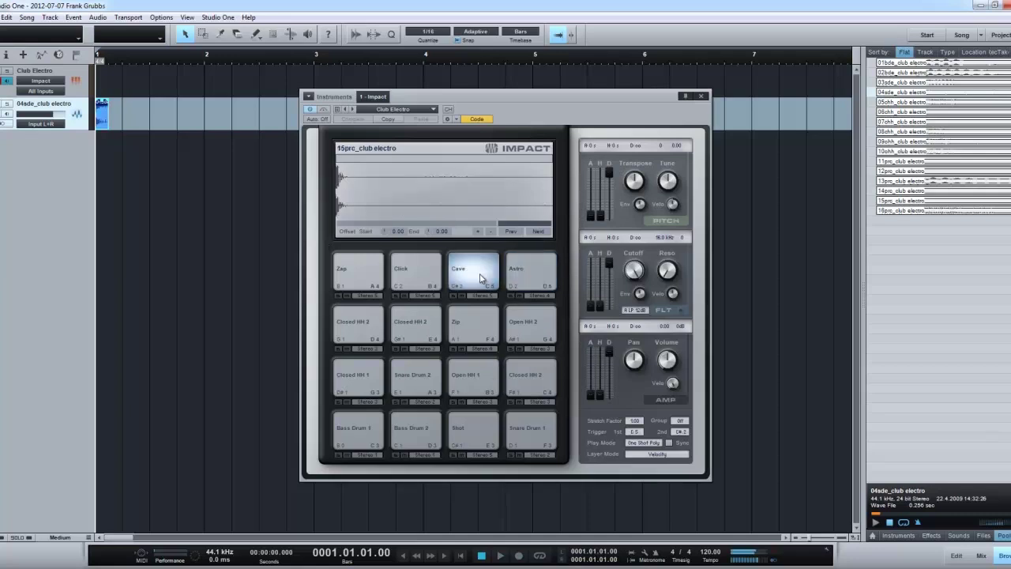
pyautogui.click(425, 273)
pyautogui.click(360, 276)
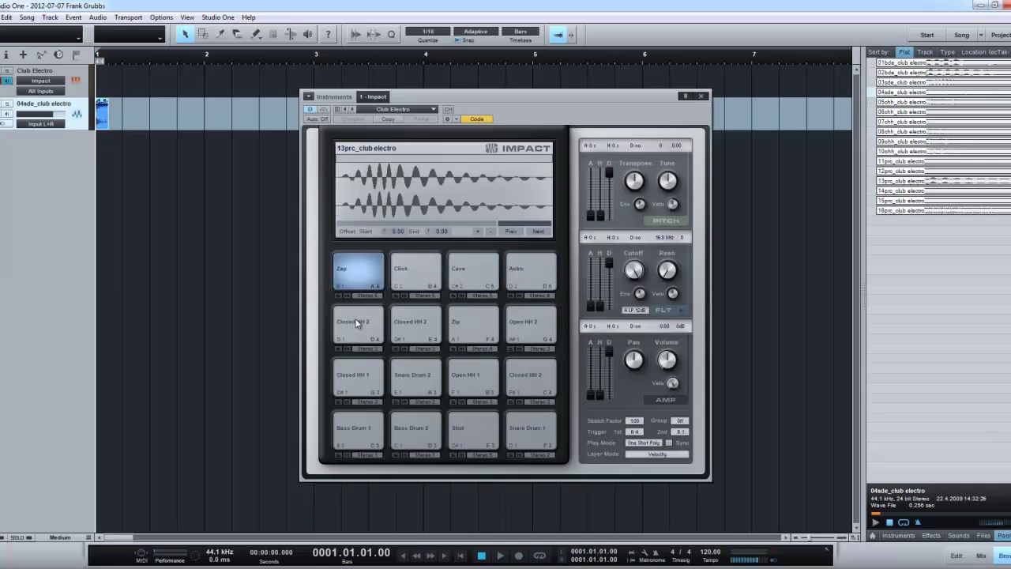
pyautogui.click(359, 323)
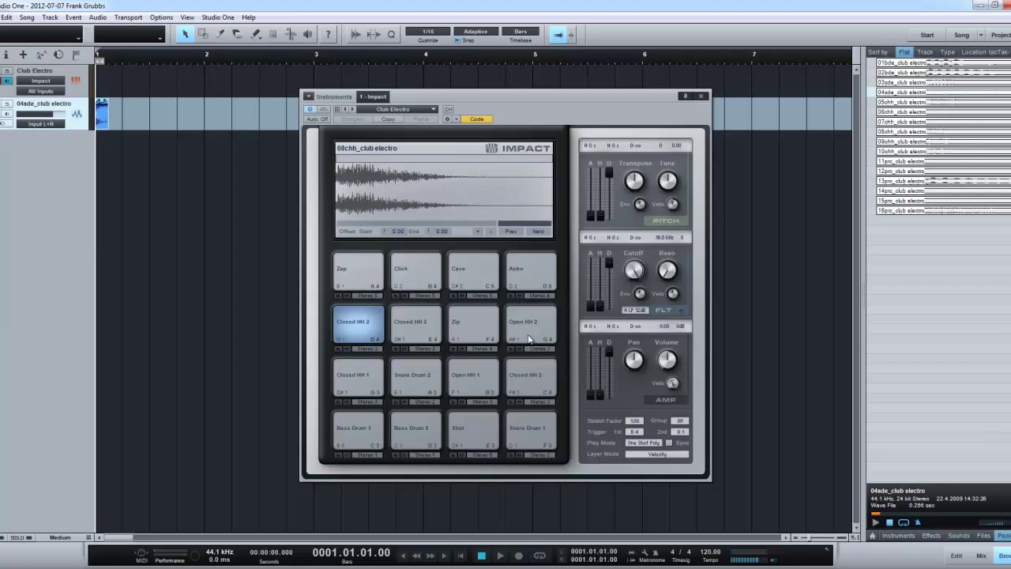
pyautogui.click(530, 426)
pyautogui.click(474, 429)
pyautogui.click(482, 391)
pyautogui.click(523, 395)
pyautogui.click(516, 441)
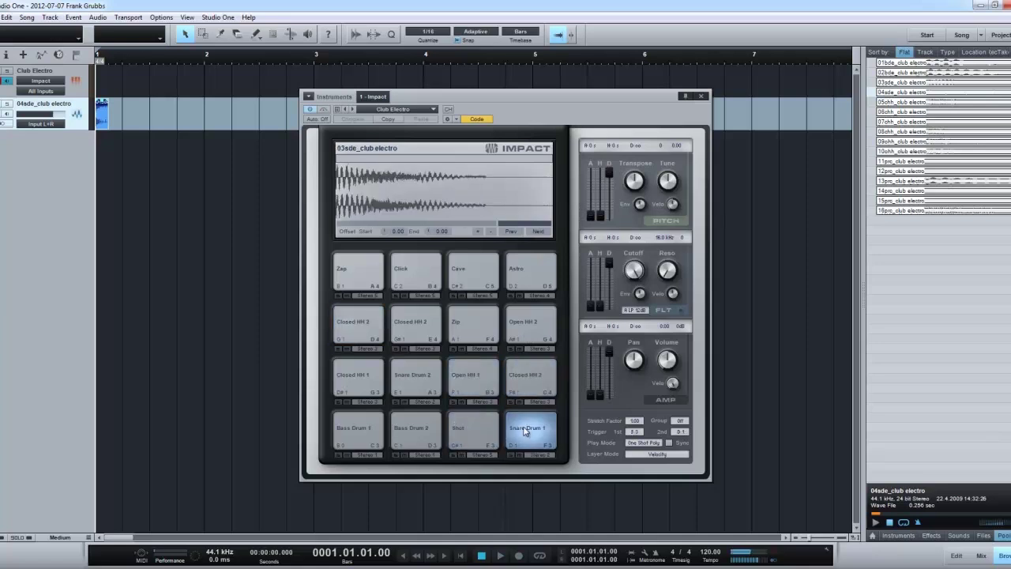
pyautogui.click(466, 376)
pyautogui.click(525, 378)
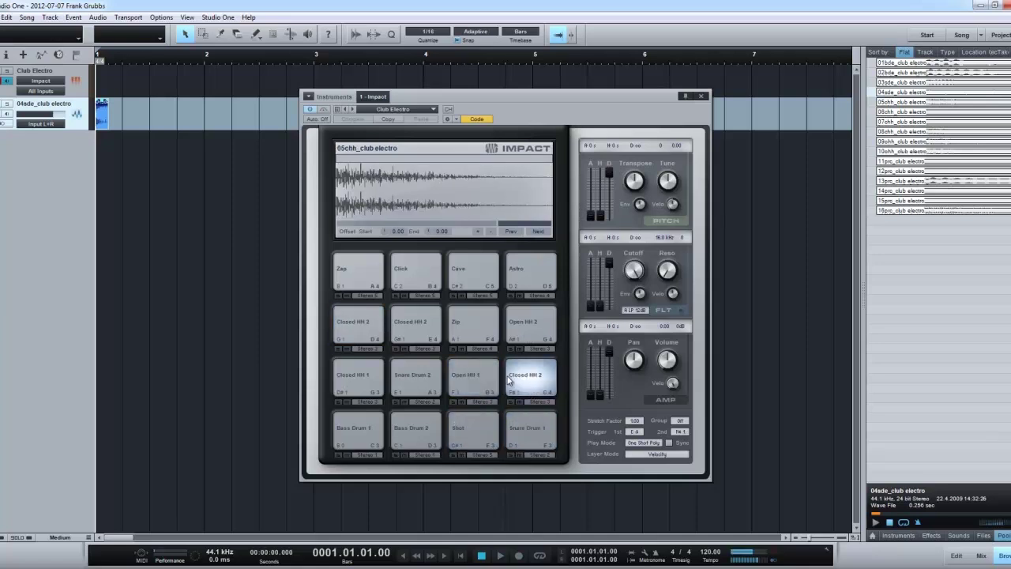
# Locate the Snare Drum 1 pad's sample in the Pool
pyautogui.click(528, 440)
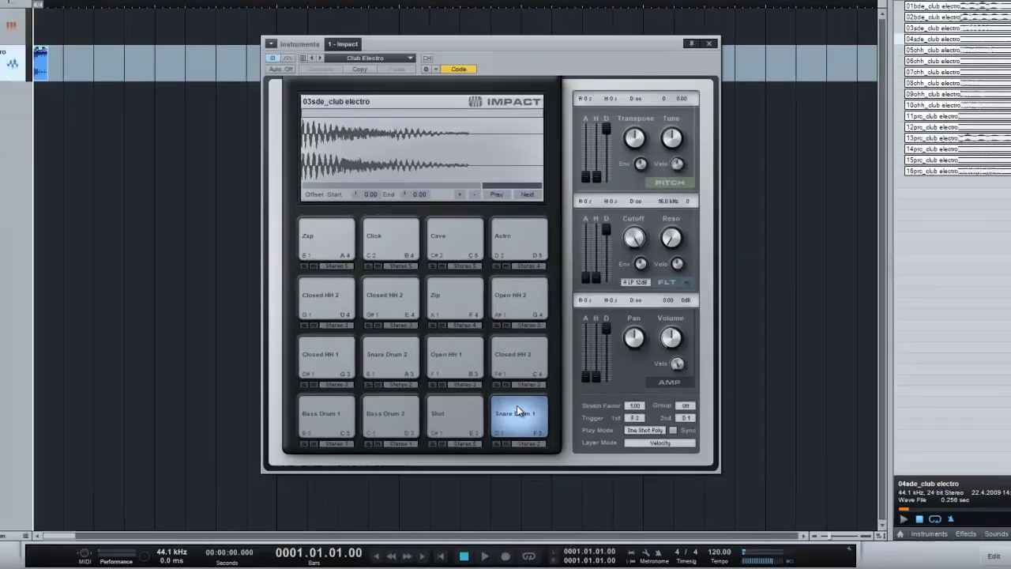
pyautogui.rightClick(520, 421)
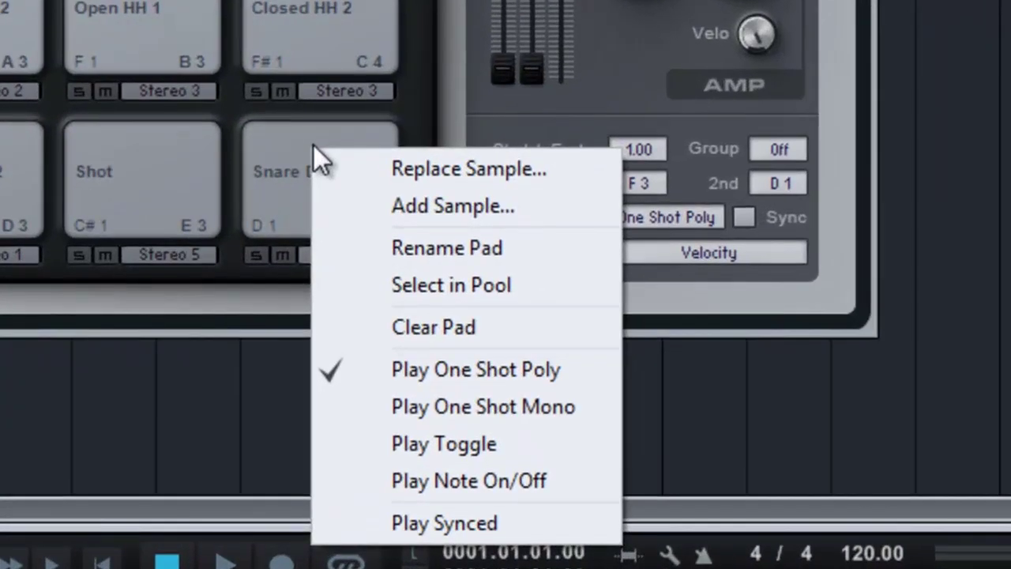
pyautogui.click(498, 283)
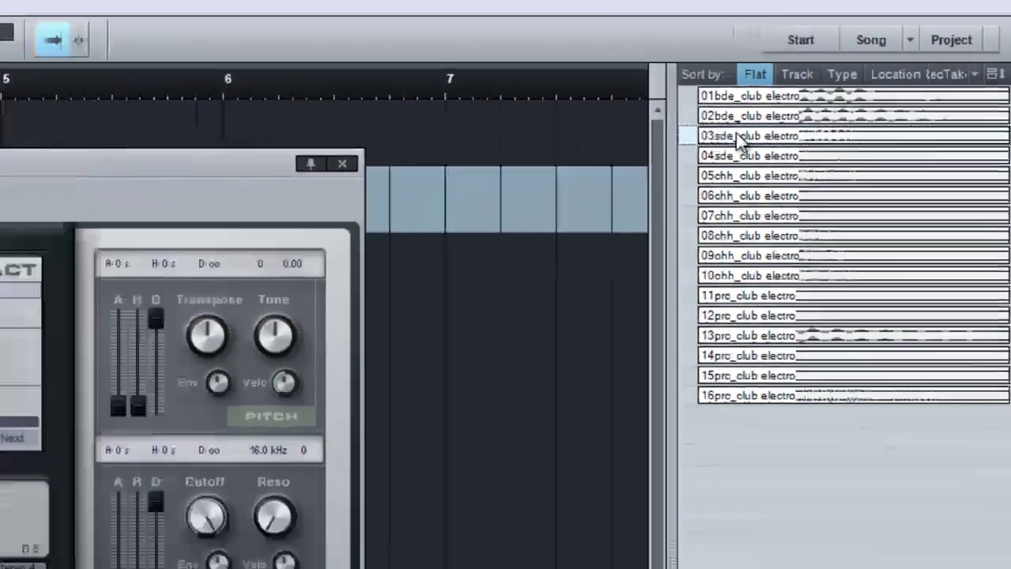
# Place the 03sde_club electro sample on another new audio track at bar 1 and play the song from the start
pyautogui.moveTo(738, 140); pyautogui.dragTo(116, 157)
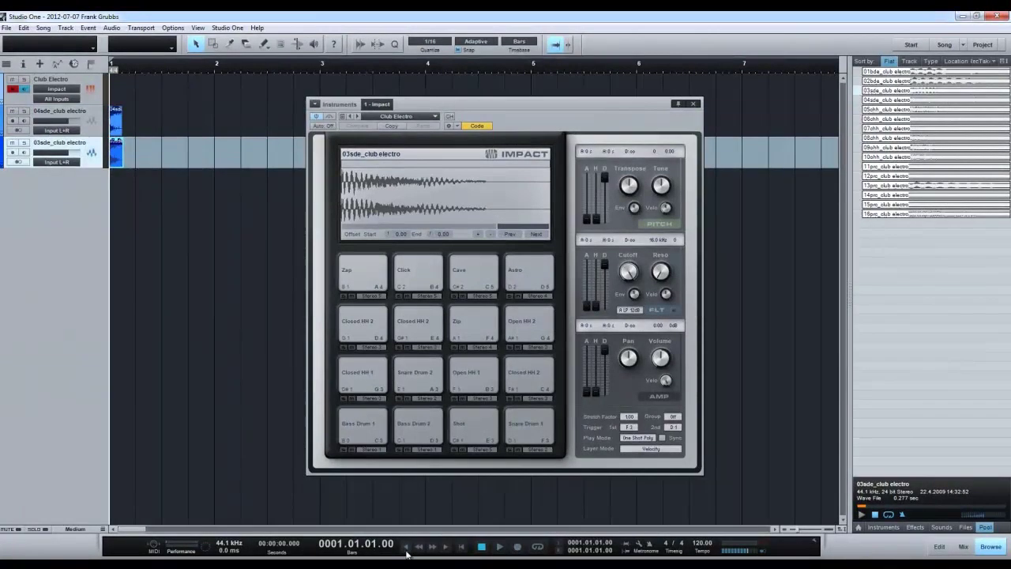
pyautogui.click(498, 547)
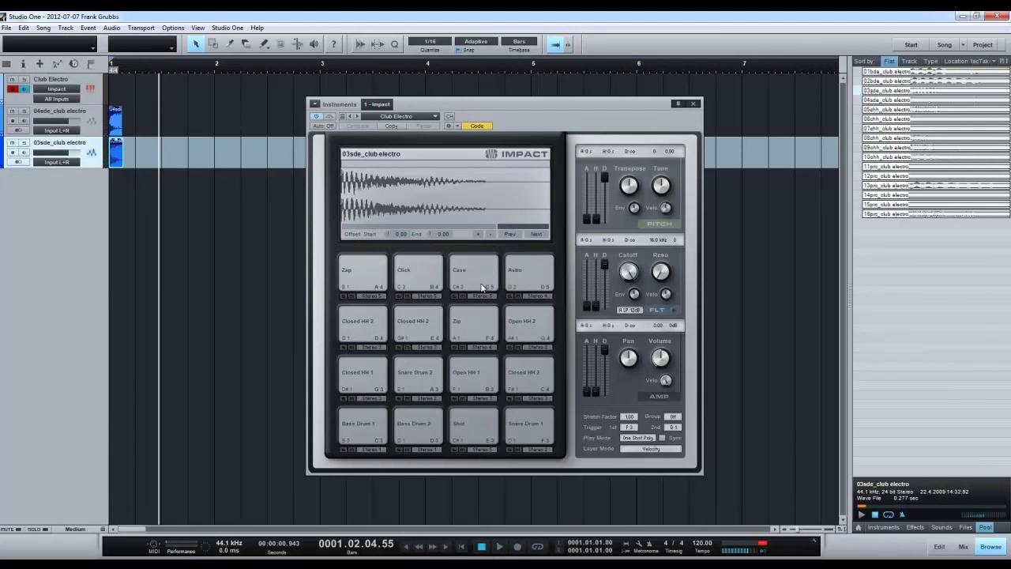
# Audition the Open HH 2 and Astro pads
pyautogui.click(533, 319)
pyautogui.click(522, 277)
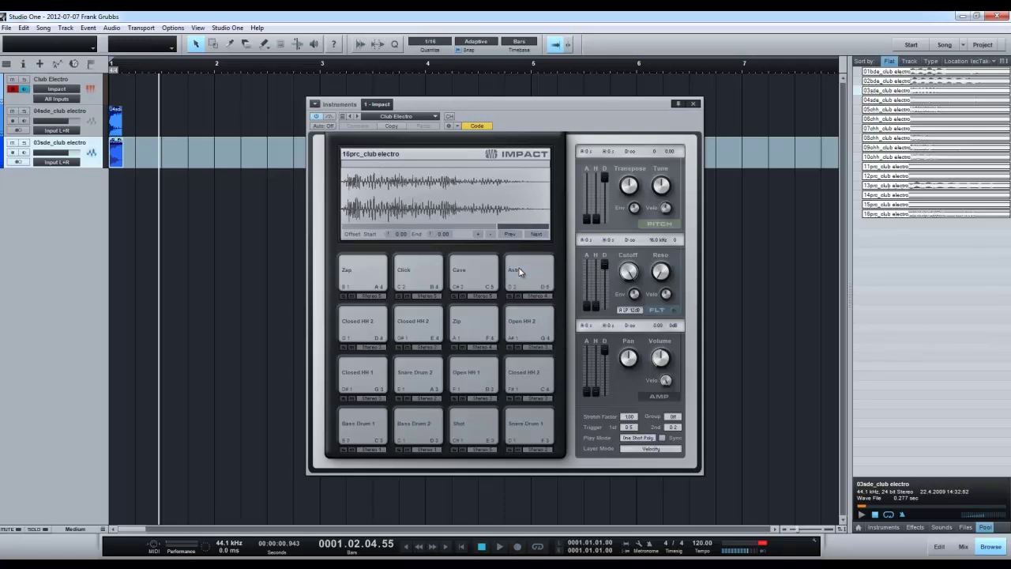
# Audition the Astro pad and locate its sample in the Pool
pyautogui.rightClick(523, 272)
pyautogui.click(517, 266)
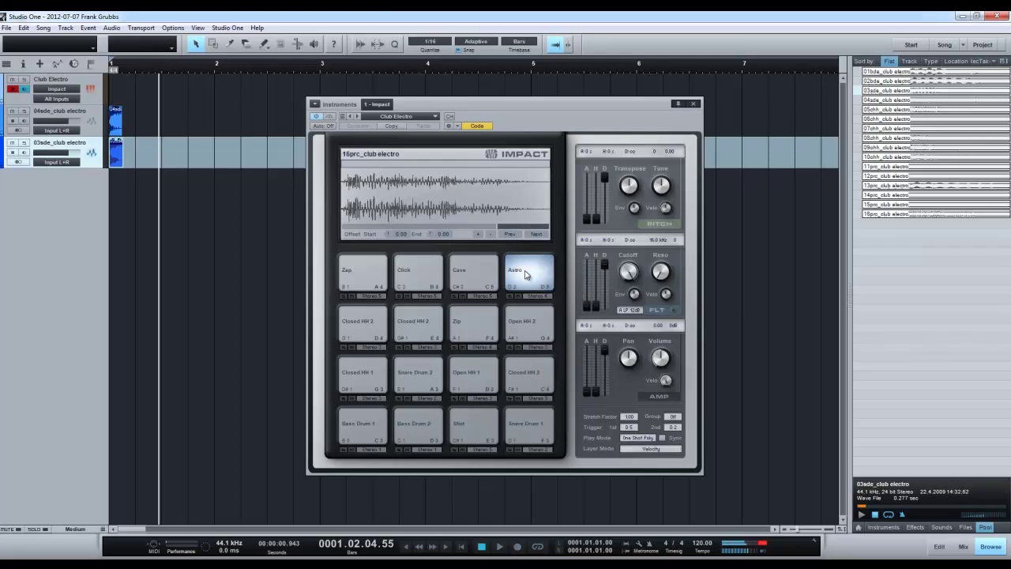
pyautogui.rightClick(526, 273)
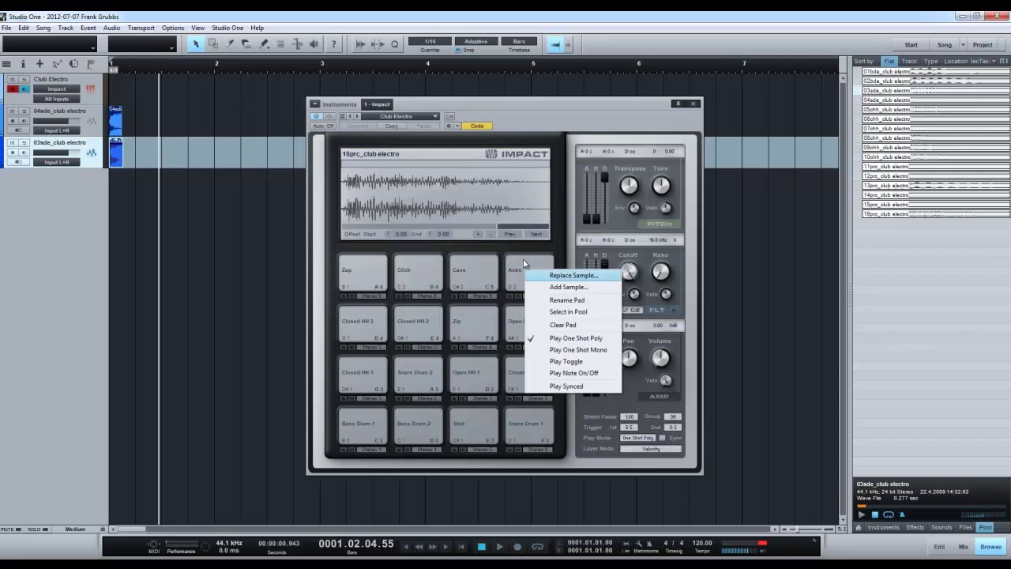
pyautogui.click(560, 312)
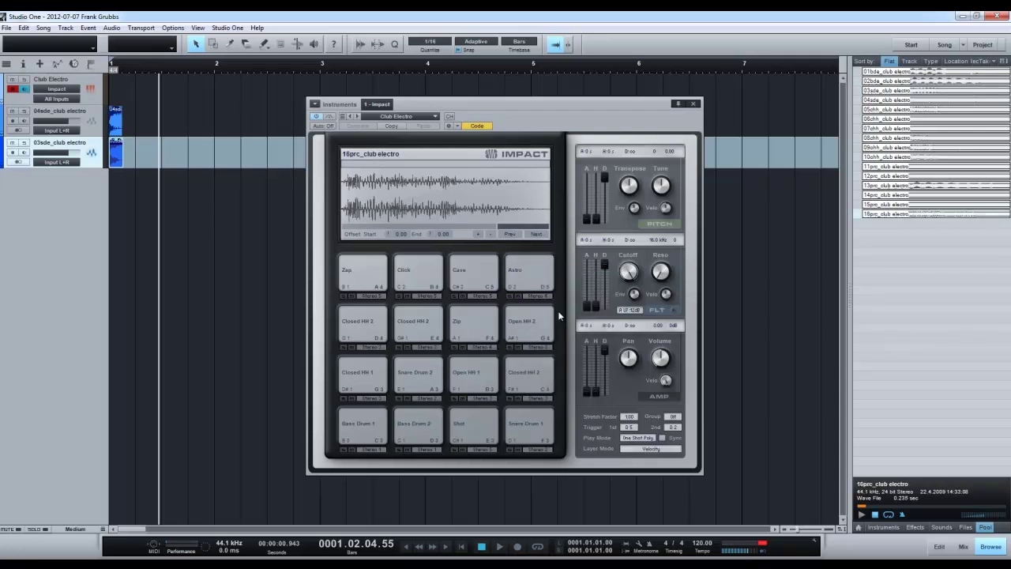
# Place the 16prc_club electro sample on a new audio track at bar 1 and play the song from the start
pyautogui.moveTo(875, 216); pyautogui.dragTo(116, 194)
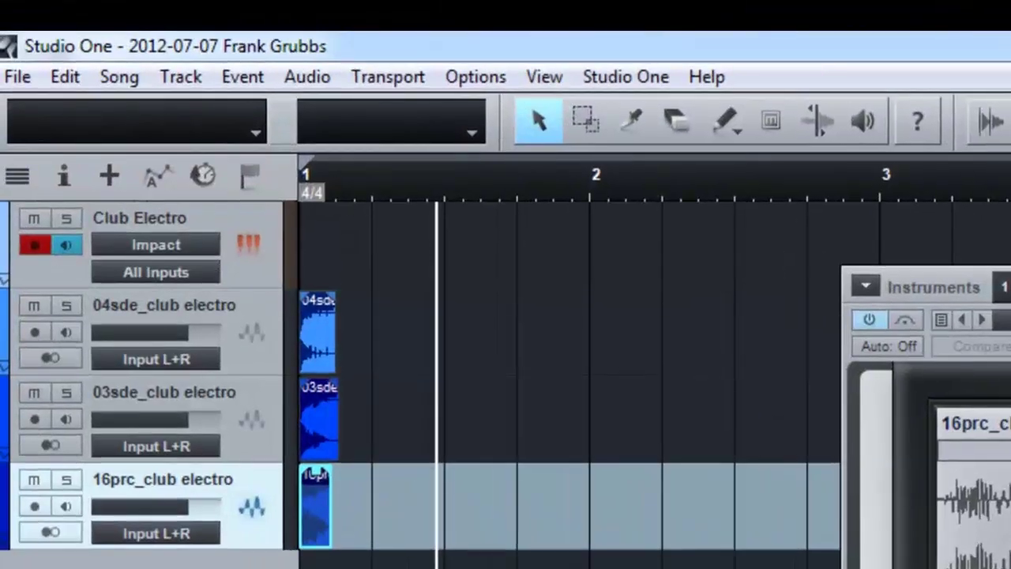
pyautogui.press(',')
pyautogui.press('space')
pyautogui.press('space')
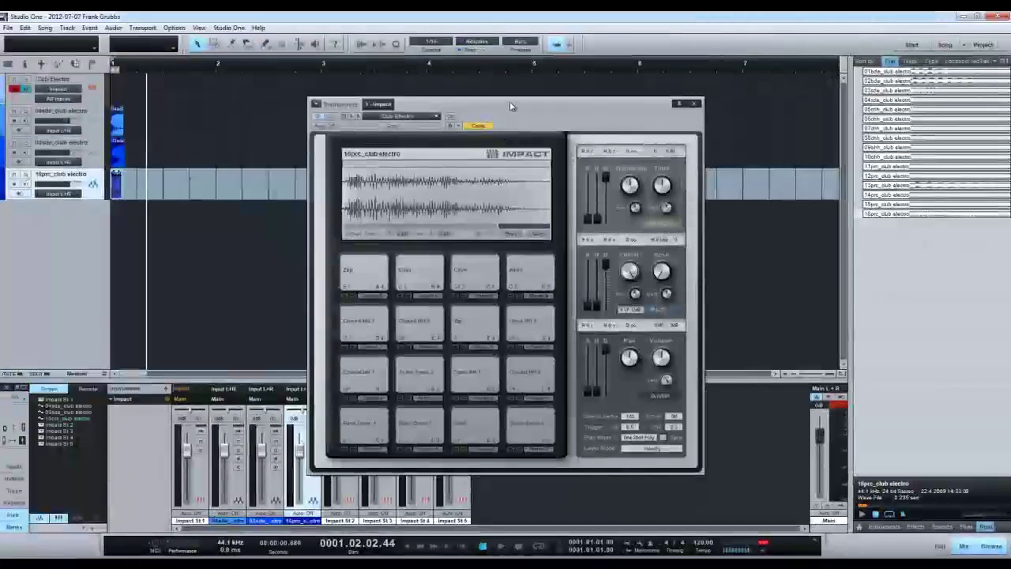
# Lower the 03sde_club electro channel's volume to -6.5 dB and play the song from the start
pyautogui.moveTo(509, 101); pyautogui.dragTo(820, 97)
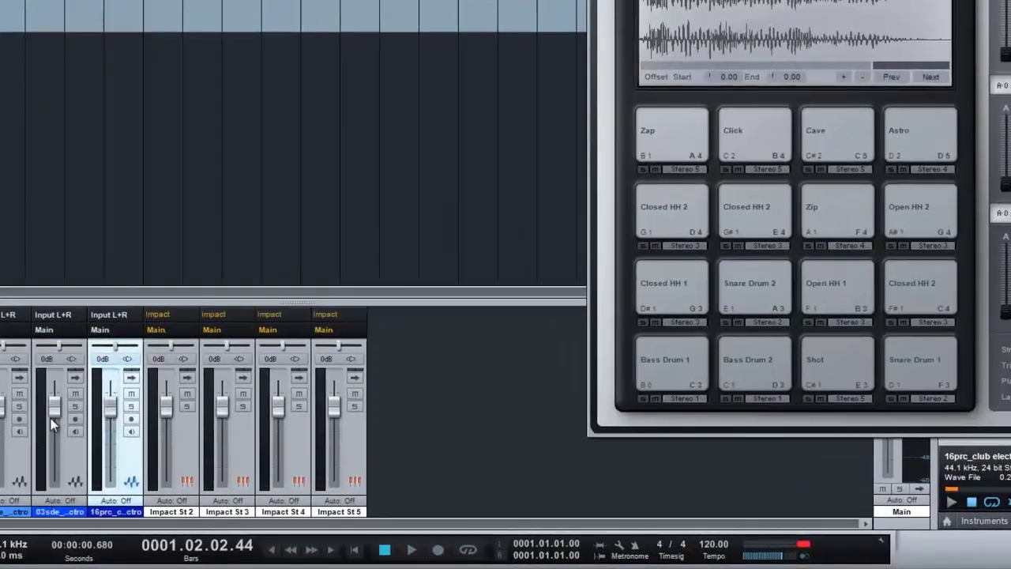
pyautogui.moveTo(50, 410); pyautogui.dragTo(51, 424)
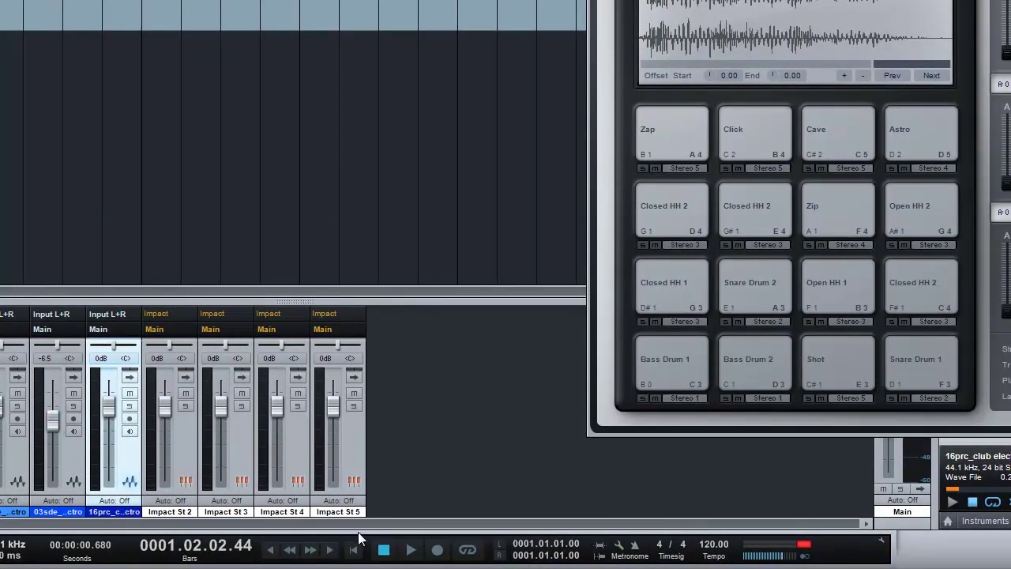
pyautogui.click(408, 553)
pyautogui.click(385, 553)
pyautogui.click(270, 551)
pyautogui.click(410, 550)
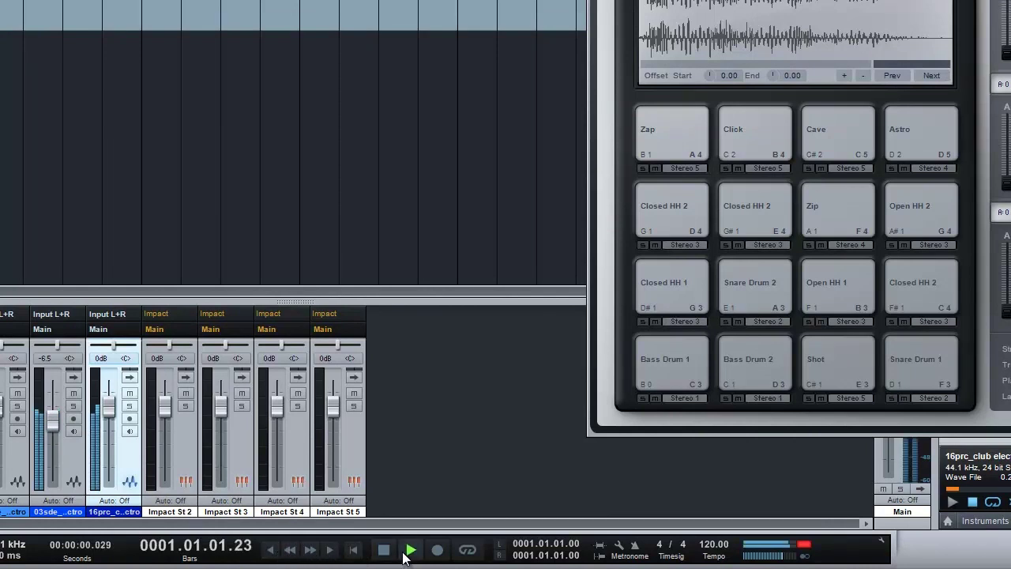
pyautogui.click(385, 551)
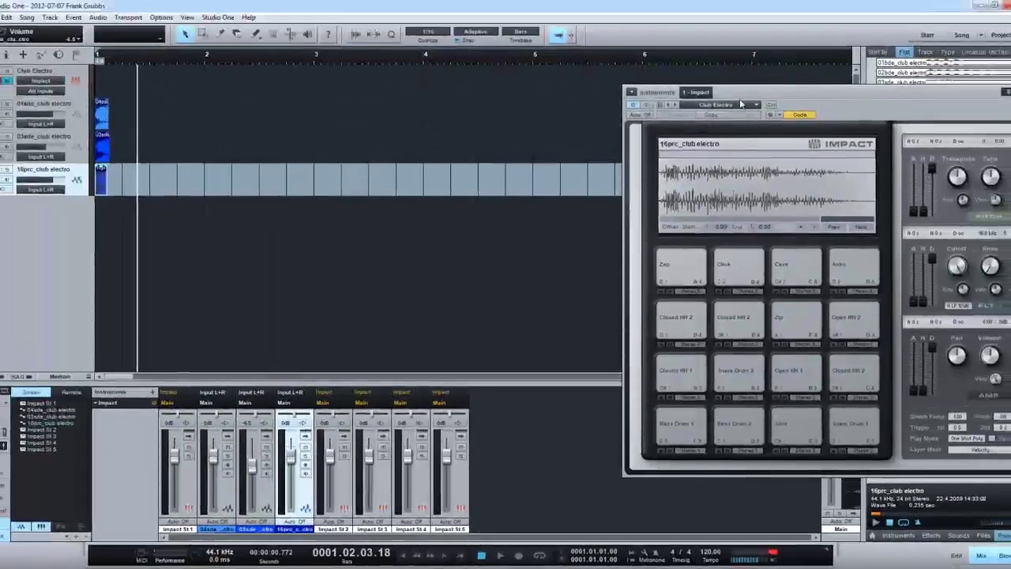
# Insert the Room Reverb effect on the 03sde_club electro track and play the song
pyautogui.moveTo(755, 25); pyautogui.dragTo(554, 258)
pyautogui.moveTo(575, 295); pyautogui.dragTo(505, 217)
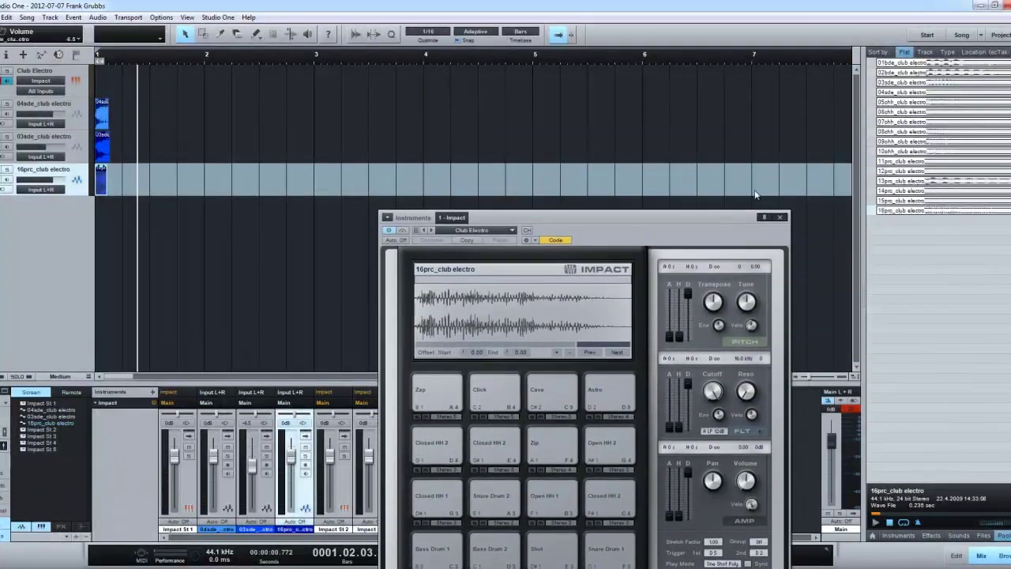
pyautogui.click(931, 536)
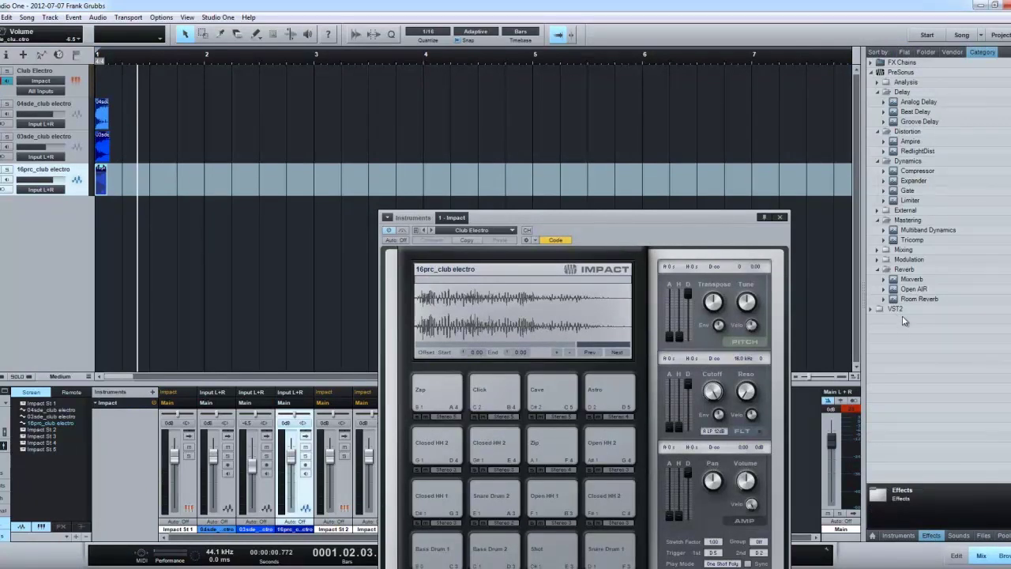
pyautogui.moveTo(914, 301); pyautogui.dragTo(100, 144)
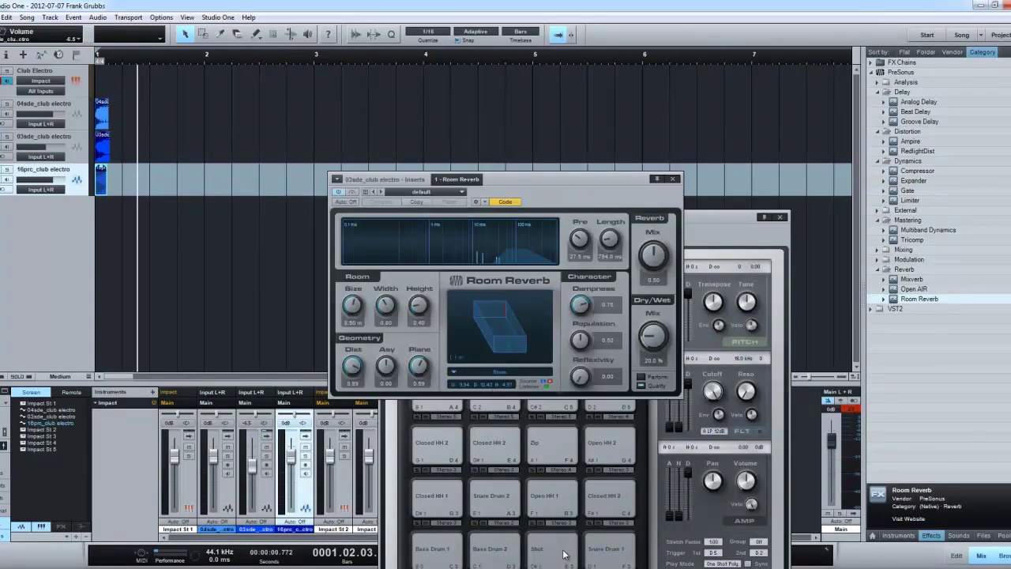
pyautogui.moveTo(717, 211); pyautogui.dragTo(845, 64)
pyautogui.click(416, 557)
pyautogui.click(501, 557)
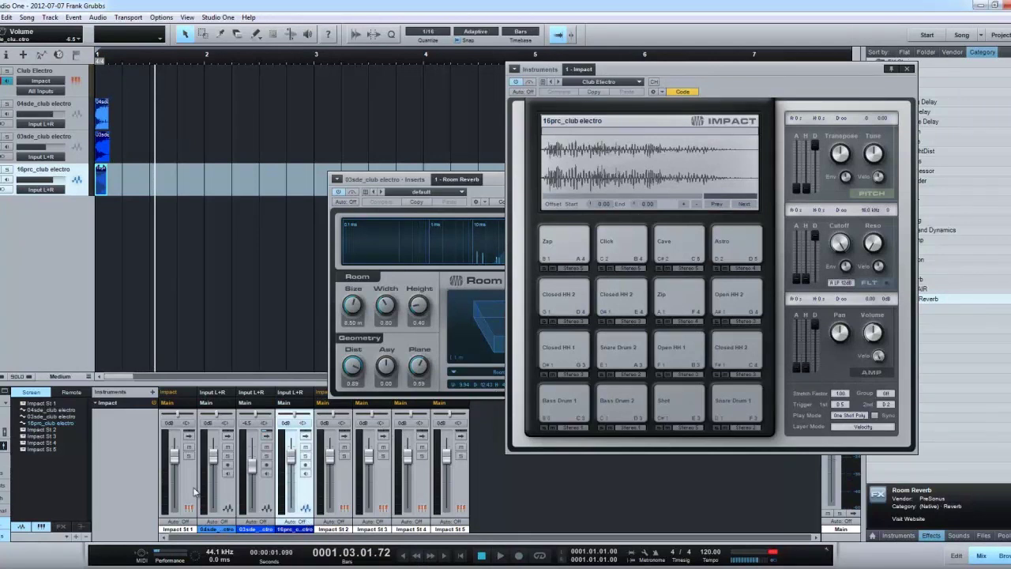
# Expand the 03sde_club electro channel's inserts and load the Cathedral preset in its Room Reverb
pyautogui.click(266, 438)
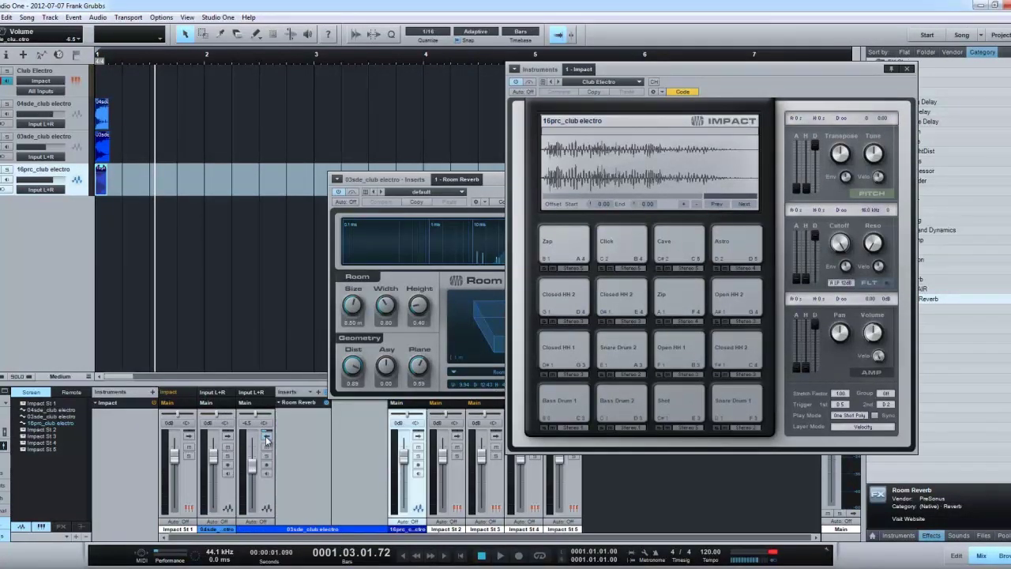
pyautogui.click(310, 402)
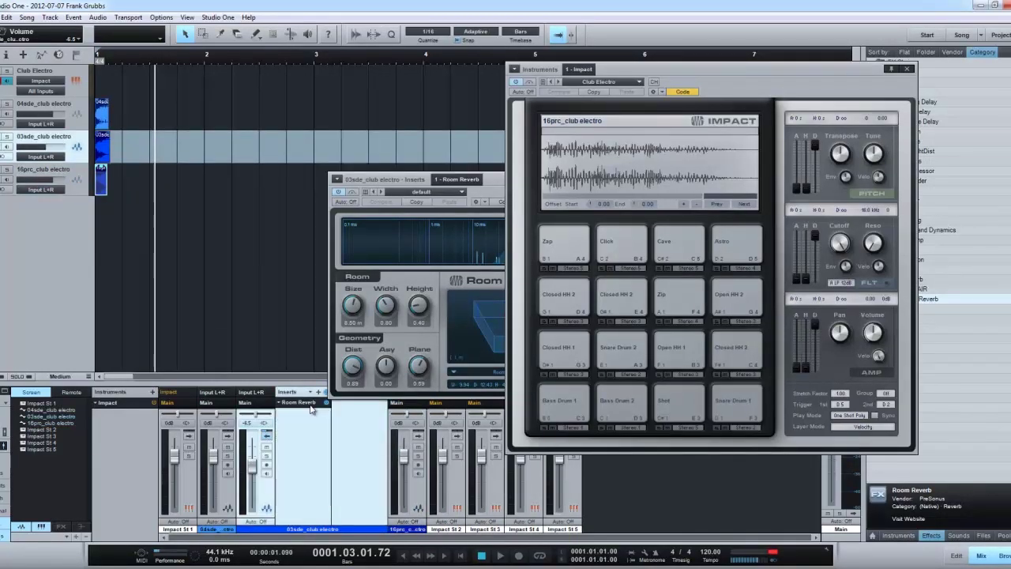
pyautogui.click(462, 193)
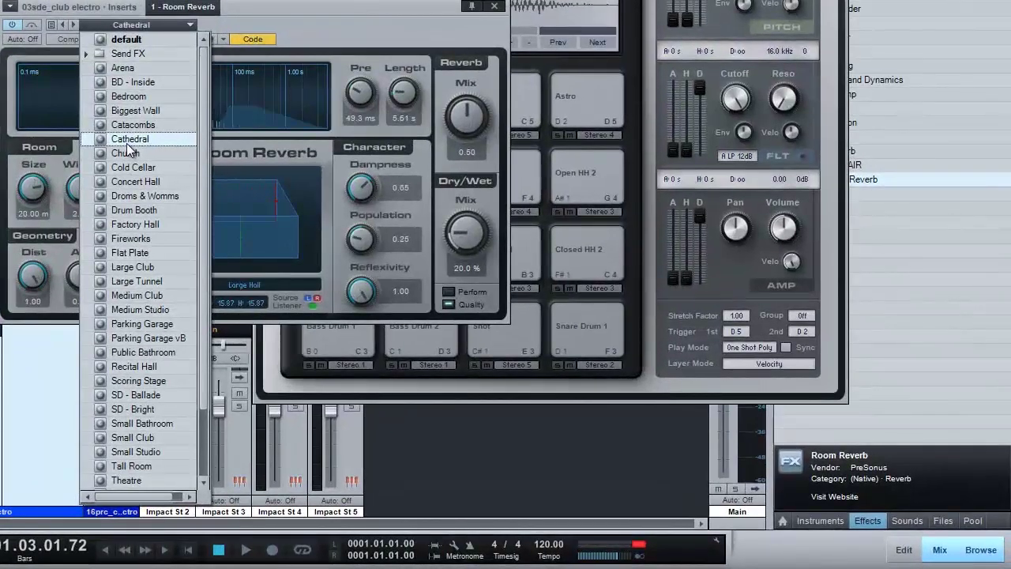
pyautogui.click(256, 197)
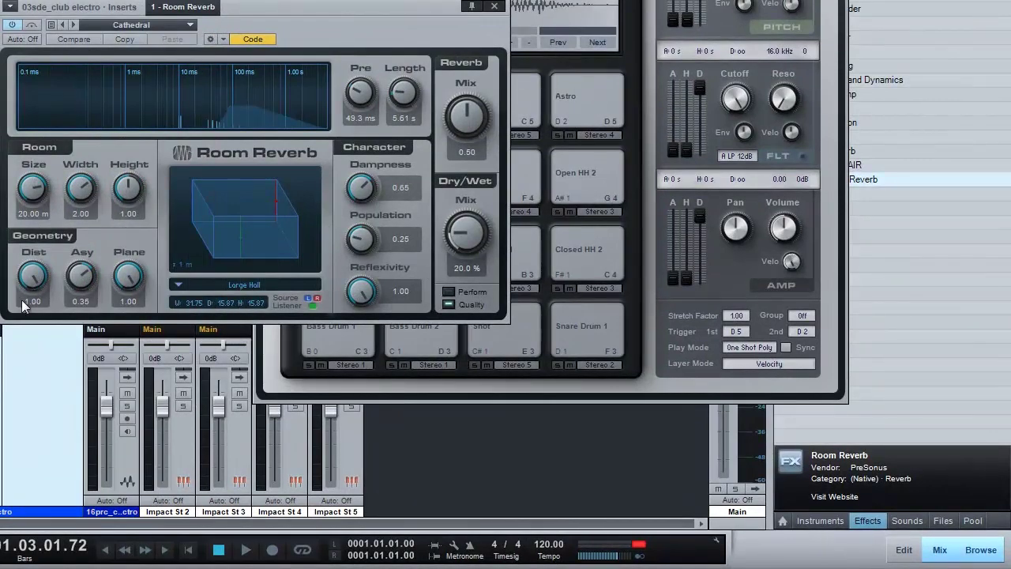
# Play the song twice to hear the Cathedral reverb on the 03sde_club electro track
pyautogui.click(104, 550)
pyautogui.click(244, 550)
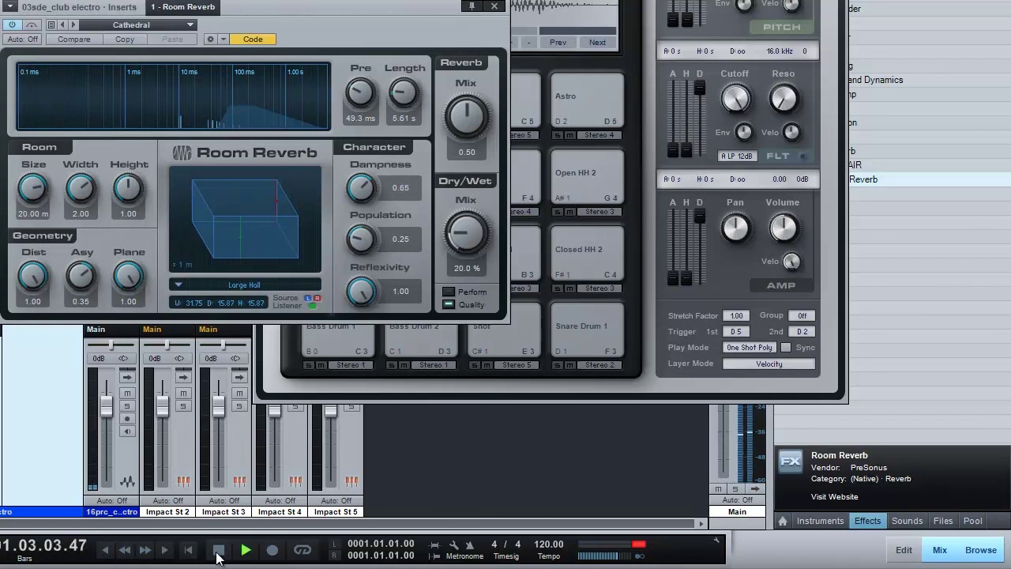
pyautogui.click(218, 551)
pyautogui.click(104, 550)
pyautogui.click(244, 552)
pyautogui.click(217, 552)
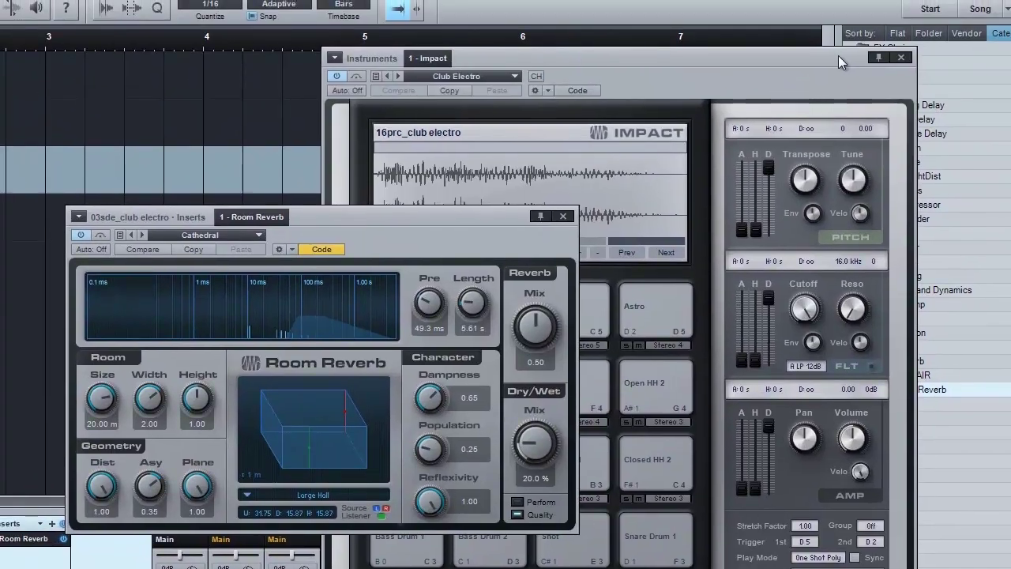
# Insert the Groove Delay effect on the 16prc_club electro track and load its Filtergroove preset
pyautogui.moveTo(818, 55); pyautogui.dragTo(640, 11)
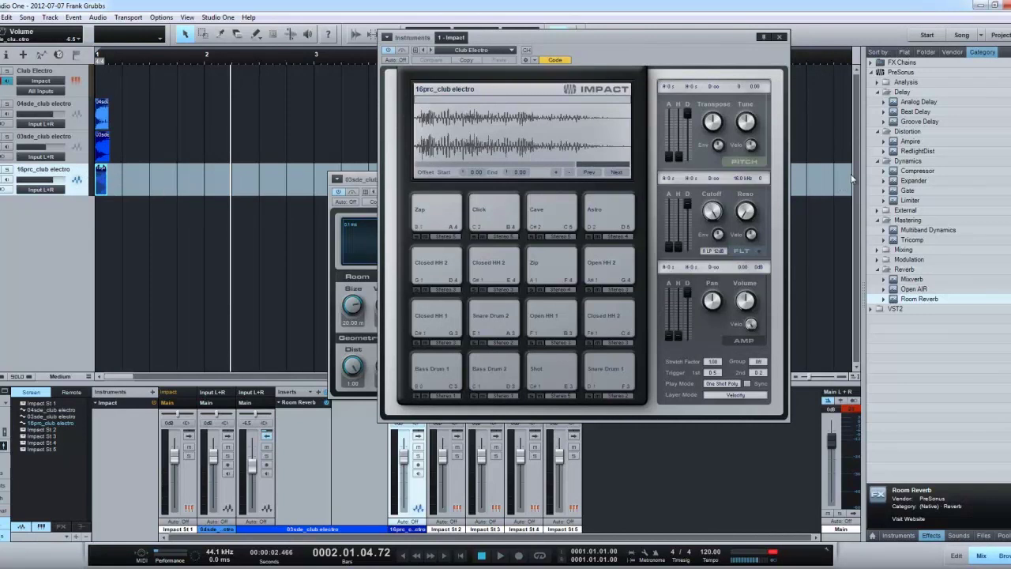
pyautogui.moveTo(913, 122); pyautogui.dragTo(117, 182)
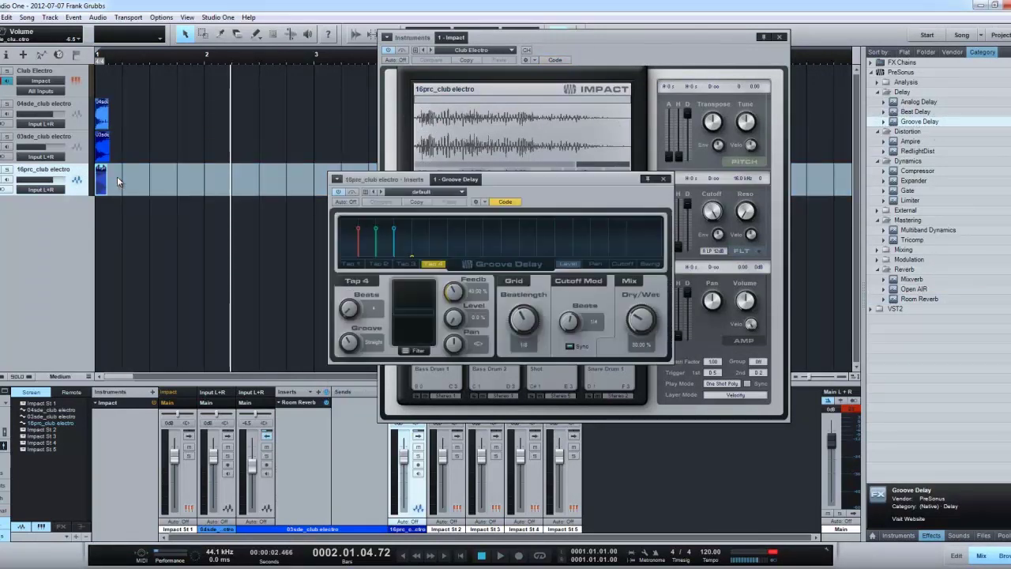
pyautogui.click(463, 192)
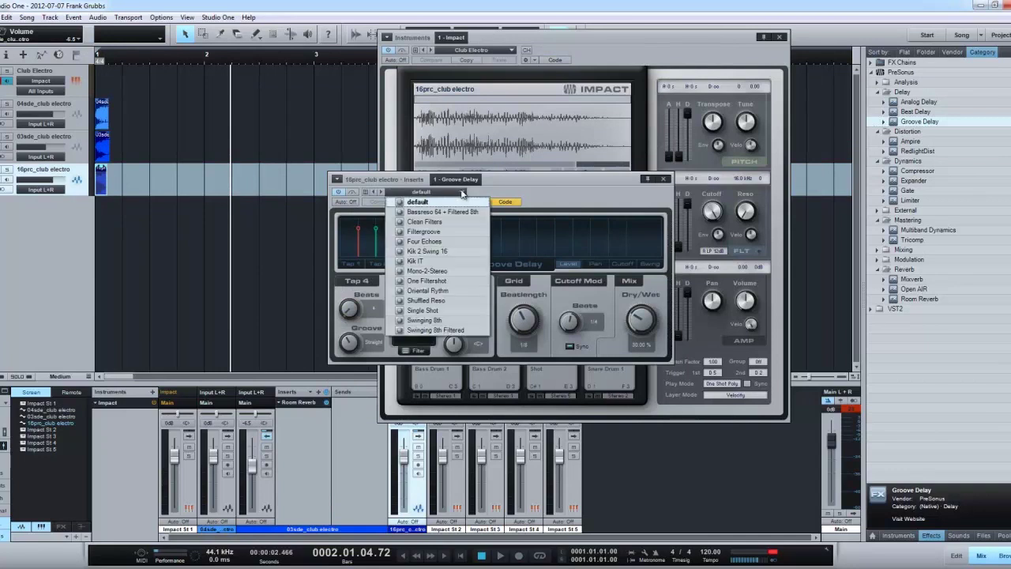
pyautogui.click(423, 232)
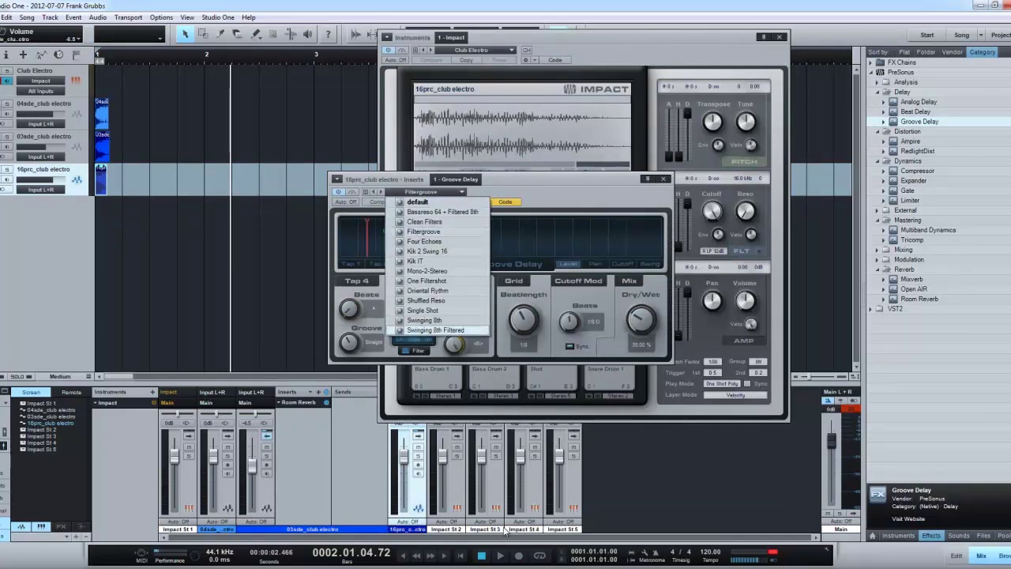
# Play the song from the start to hear the Filtergroove delay on the 16prc_club electro track
pyautogui.click(407, 561)
pyautogui.click(501, 555)
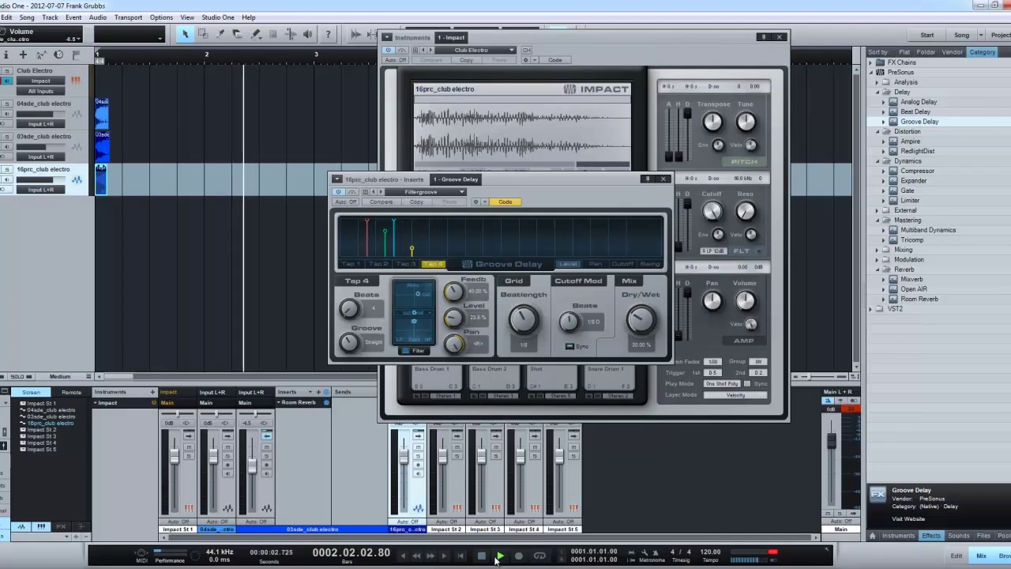
pyautogui.click(481, 555)
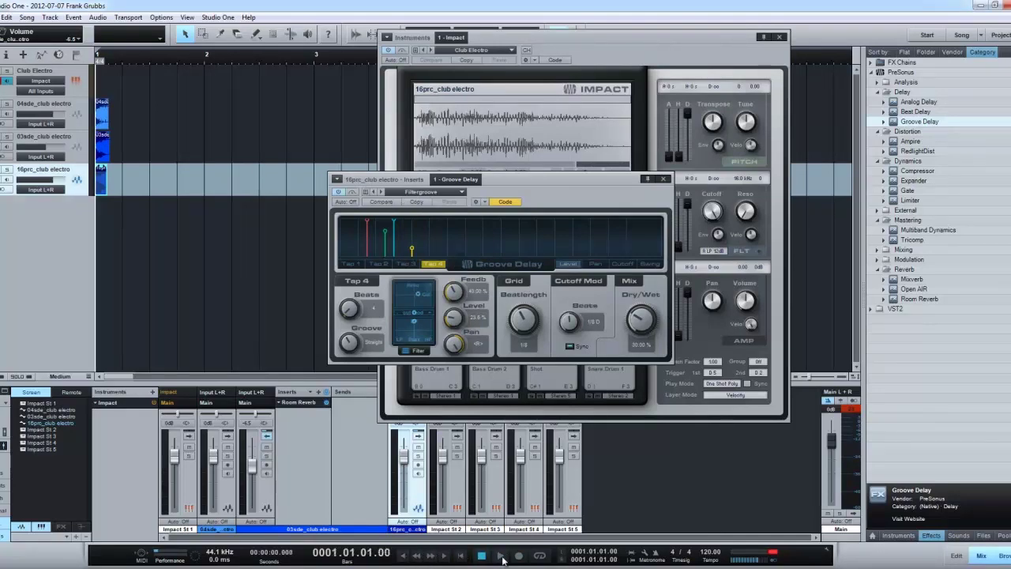
pyautogui.click(501, 555)
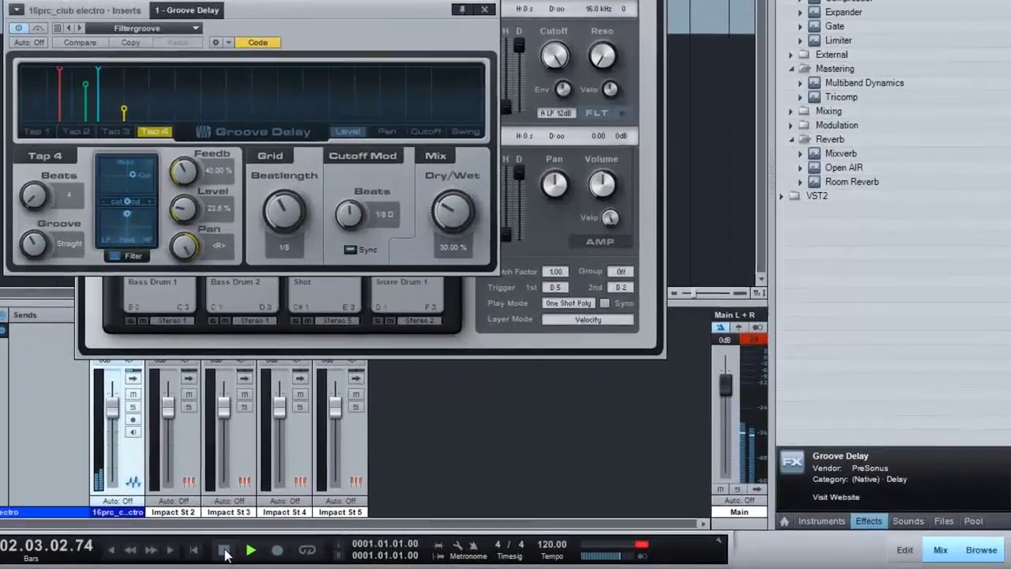
pyautogui.click(482, 555)
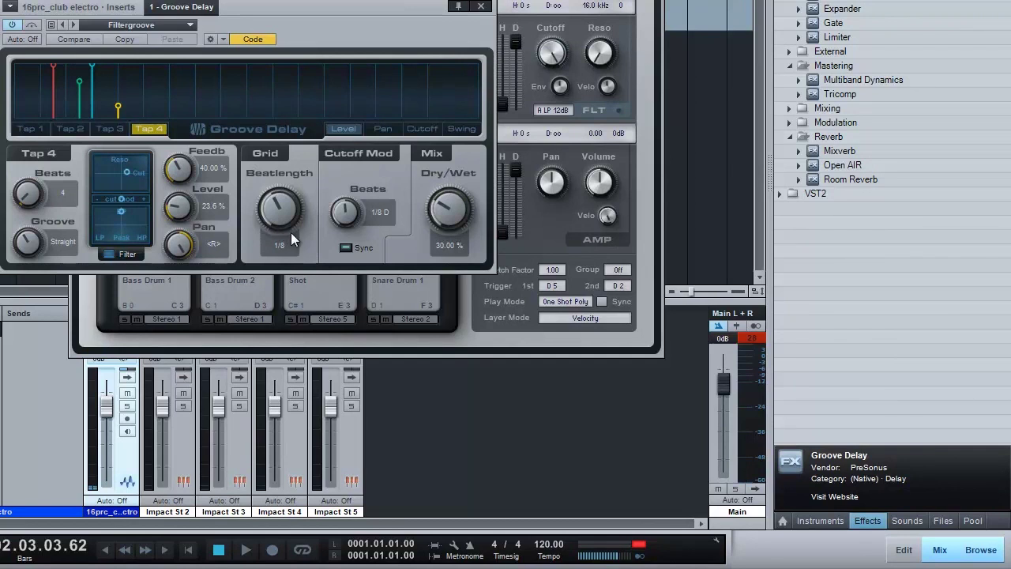
# Reduce the Groove Delay's Tap 4 feedback to 22.67 % and play the song from the start
pyautogui.moveTo(178, 168); pyautogui.dragTo(179, 206)
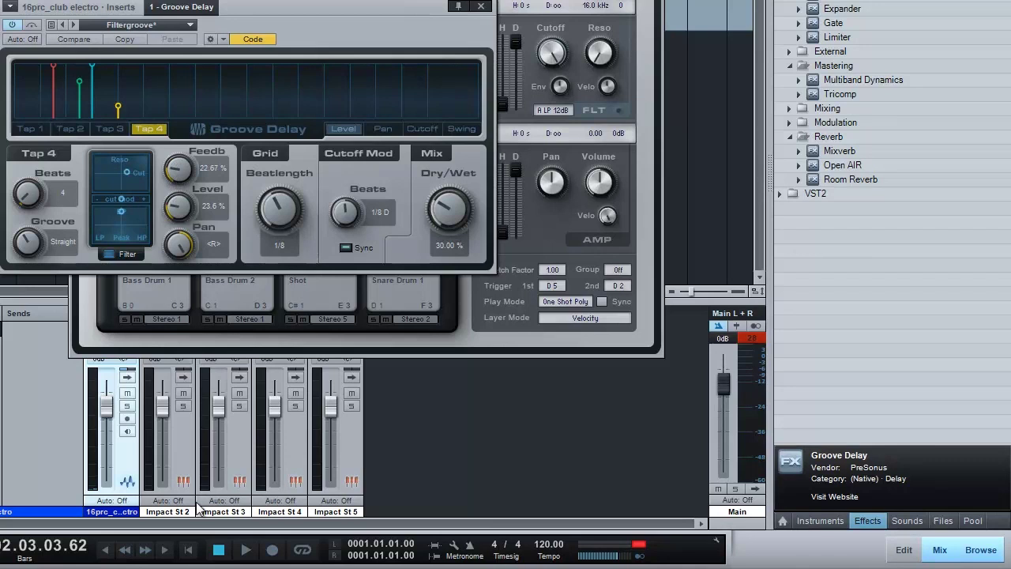
pyautogui.click(106, 550)
pyautogui.click(244, 550)
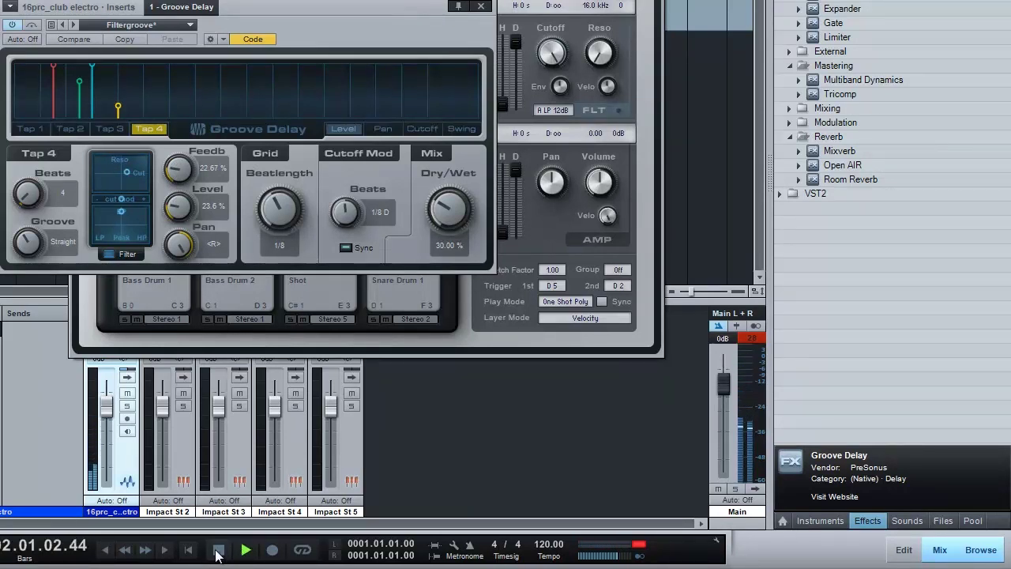
pyautogui.click(218, 551)
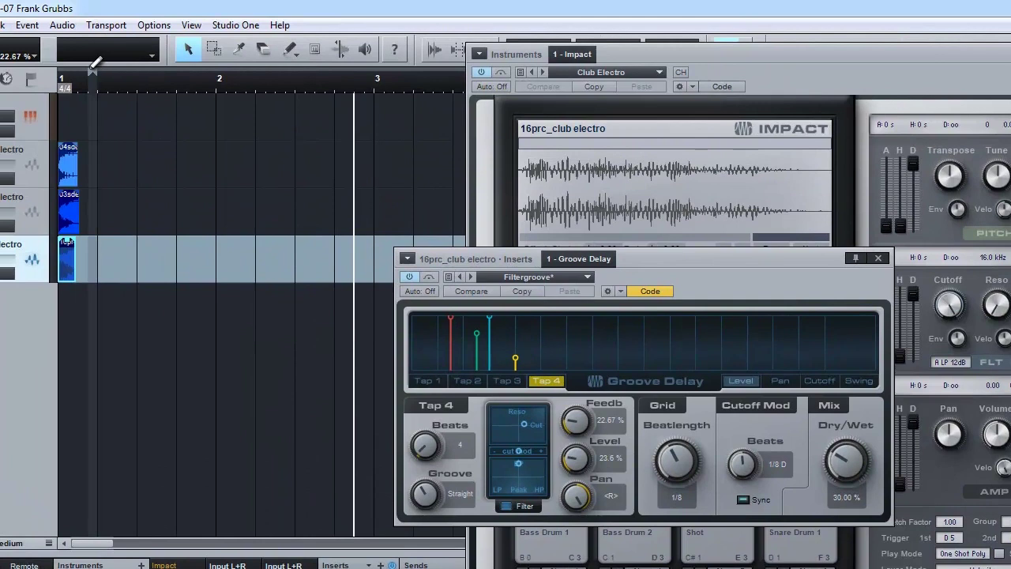
# Set the loop range from 0001.01.01.00 to 0002.03.01.00, covering the samples and their effect tails, and play the song
pyautogui.click(73, 70)
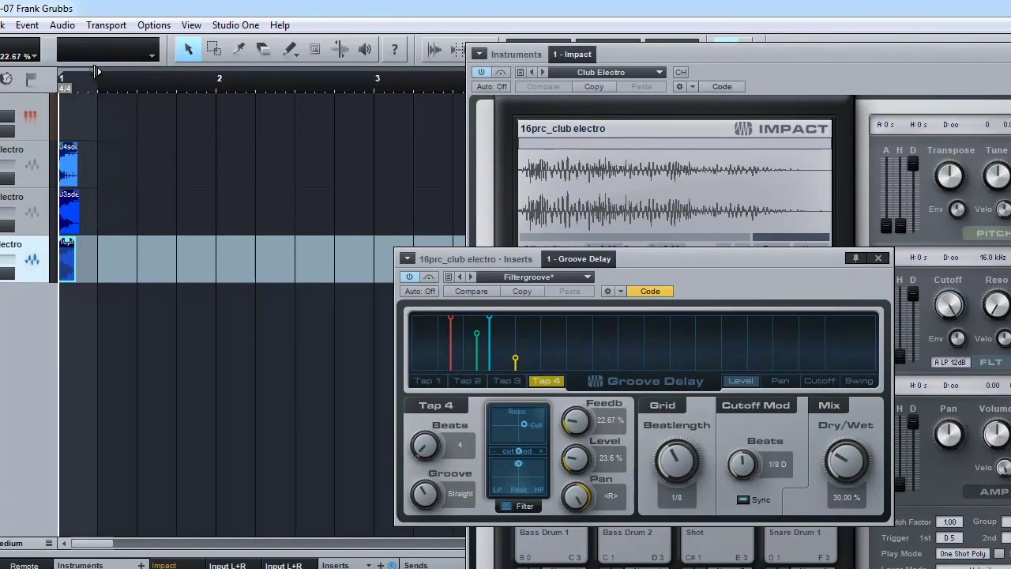
pyautogui.moveTo(98, 71); pyautogui.dragTo(173, 70)
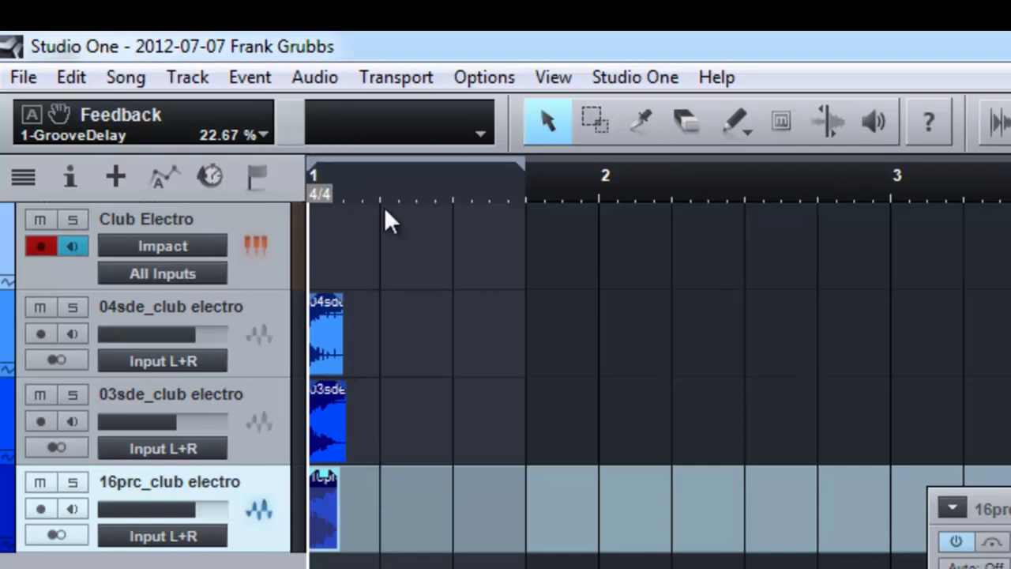
pyautogui.moveTo(528, 172)
pyautogui.mouseDown()
pyautogui.moveTo(346, 177)
pyautogui.moveTo(355, 184)
pyautogui.mouseUp()
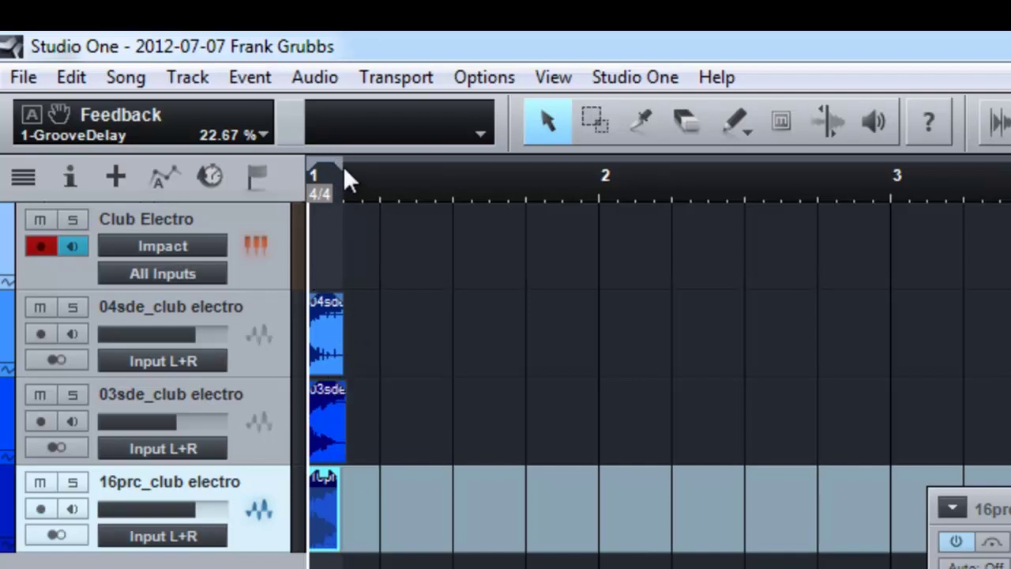
pyautogui.moveTo(345, 166); pyautogui.dragTo(744, 169)
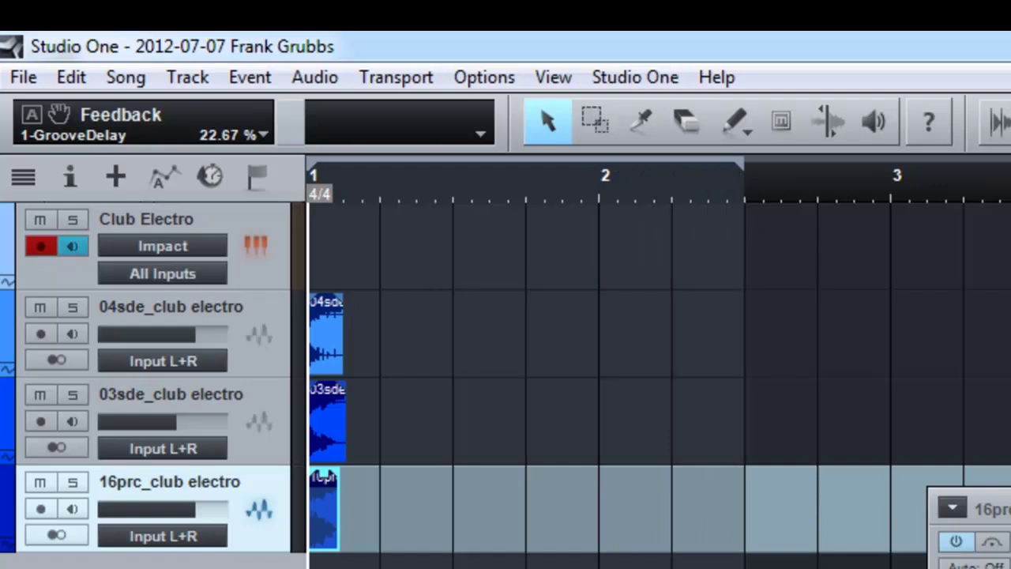
pyautogui.press('space')
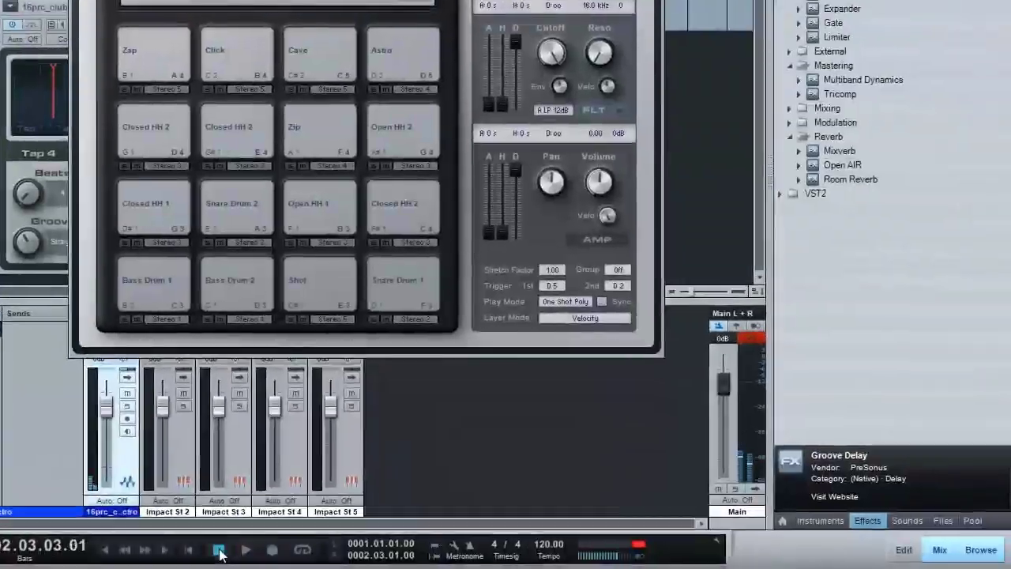
# Stop playback, start a mixdown export of the song and create a folder named Layered drums on the Desktop for it
pyautogui.click(220, 551)
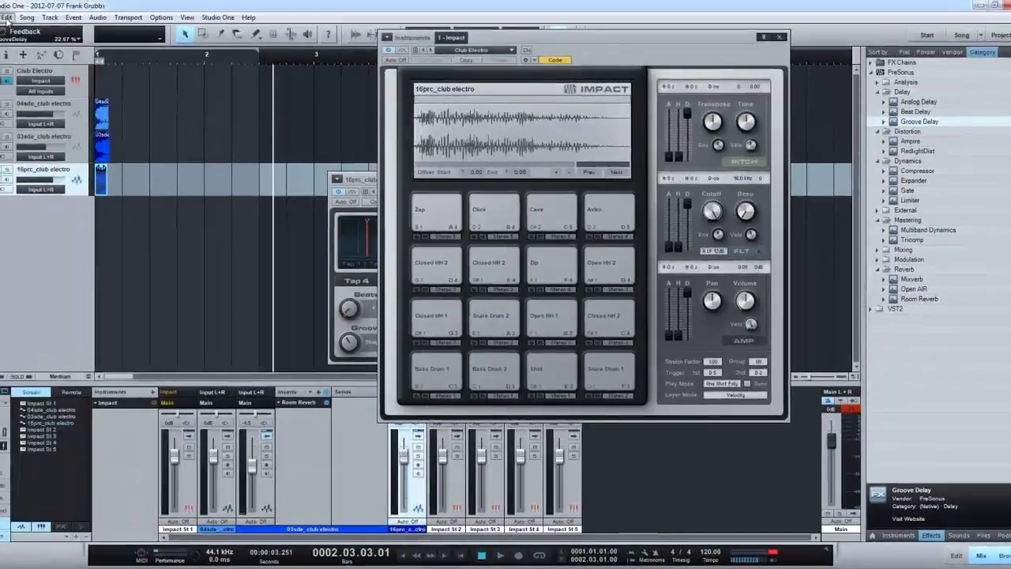
pyautogui.click(27, 18)
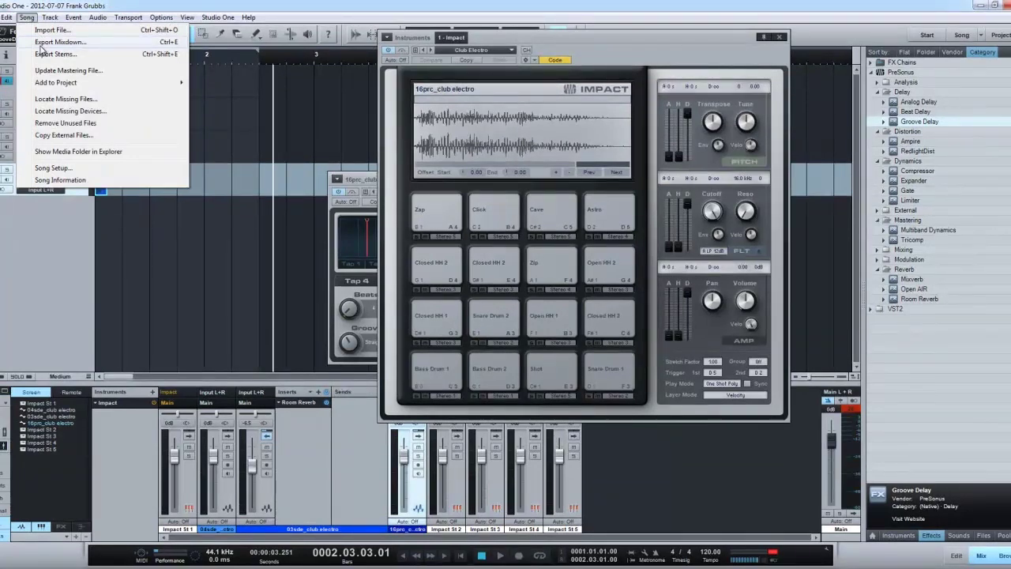
pyautogui.click(44, 44)
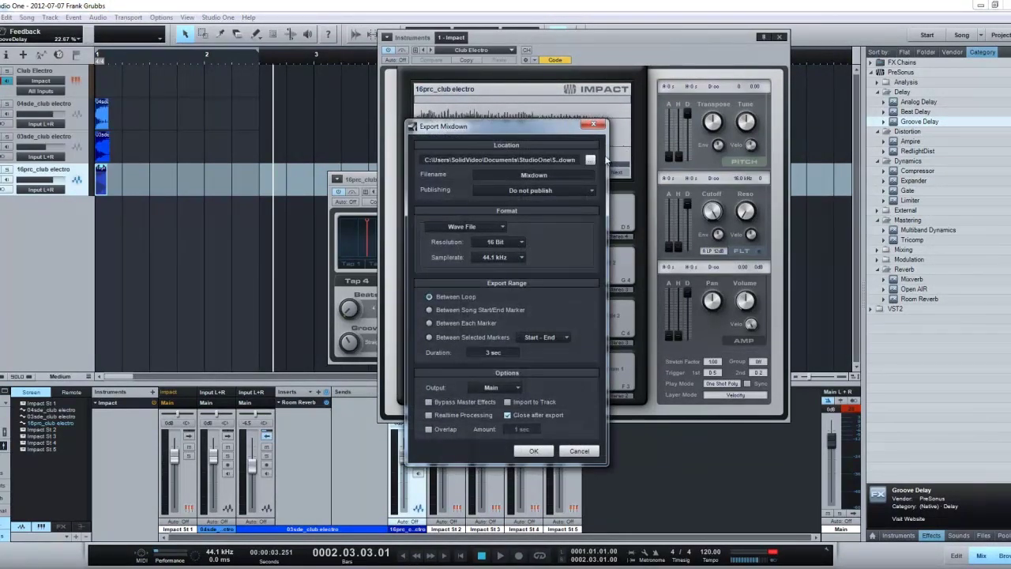
pyautogui.click(589, 161)
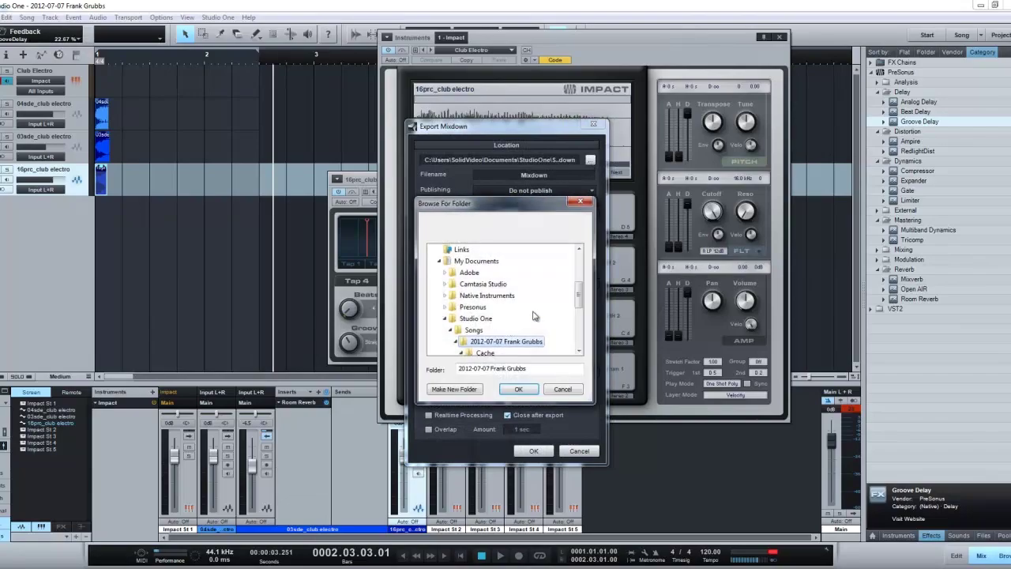
pyautogui.moveTo(579, 297); pyautogui.dragTo(580, 267)
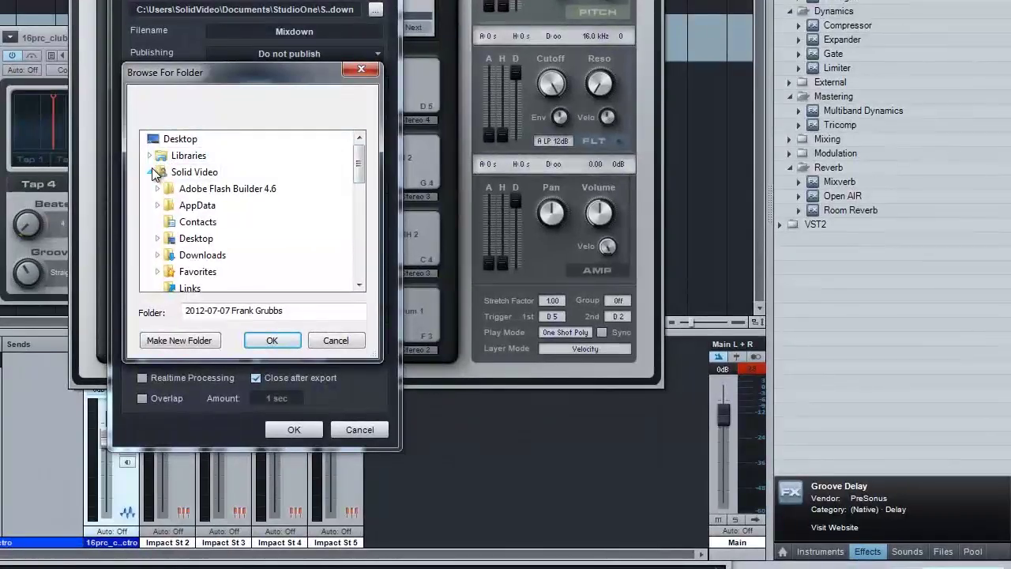
pyautogui.click(151, 171)
pyautogui.click(180, 139)
pyautogui.click(190, 342)
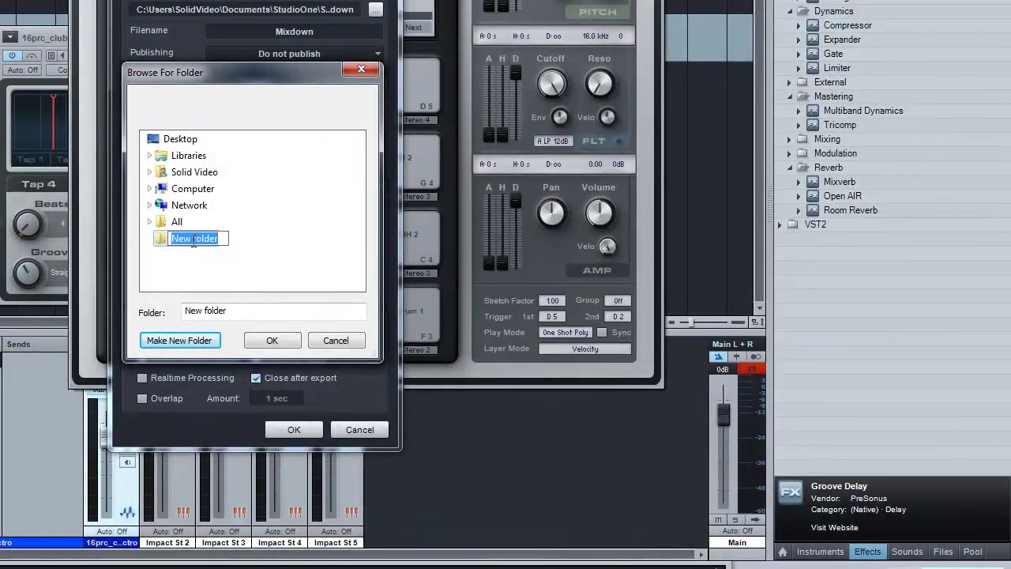
pyautogui.write('Layered drums')
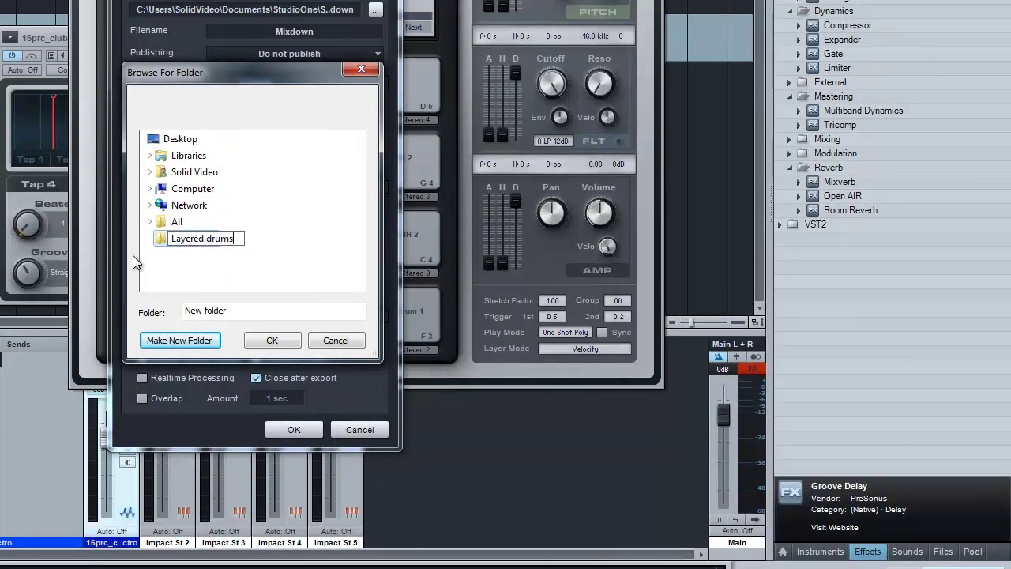
pyautogui.press('Return')
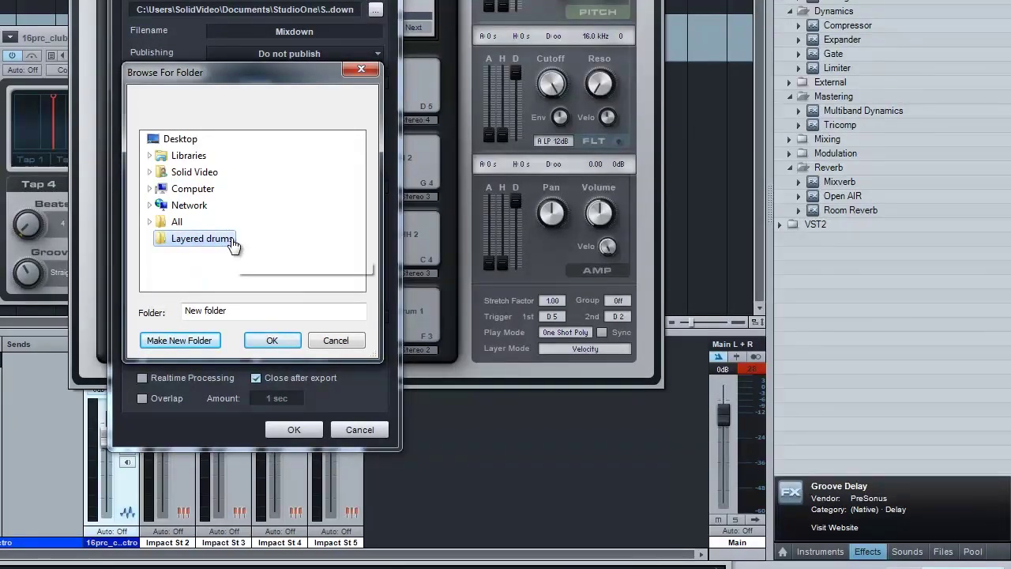
# Choose the Layered drums folder as the export location and set the mixdown's filename to Kick homemade
pyautogui.doubleClick(180, 224)
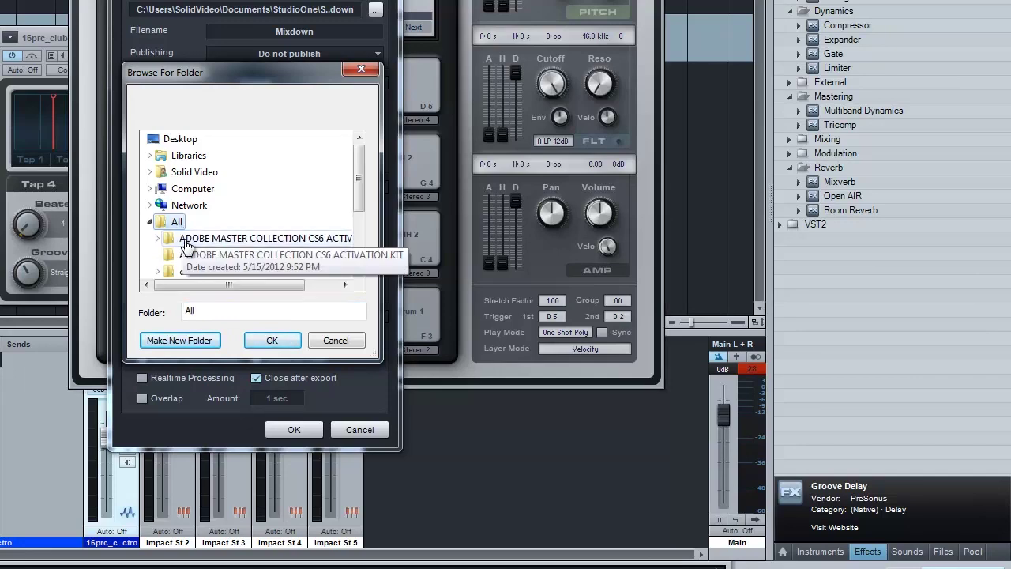
pyautogui.click(150, 222)
pyautogui.click(177, 239)
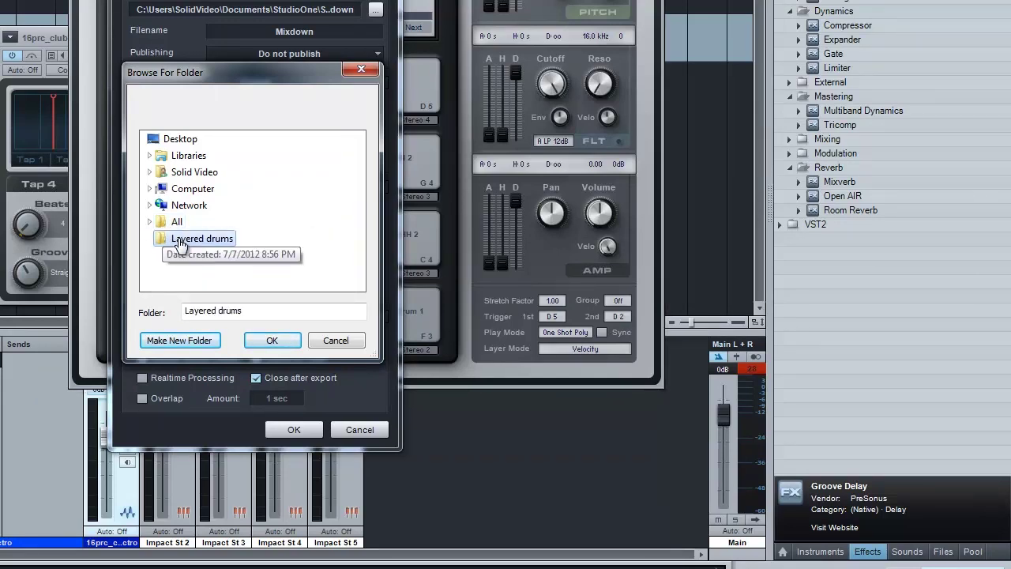
pyautogui.click(270, 338)
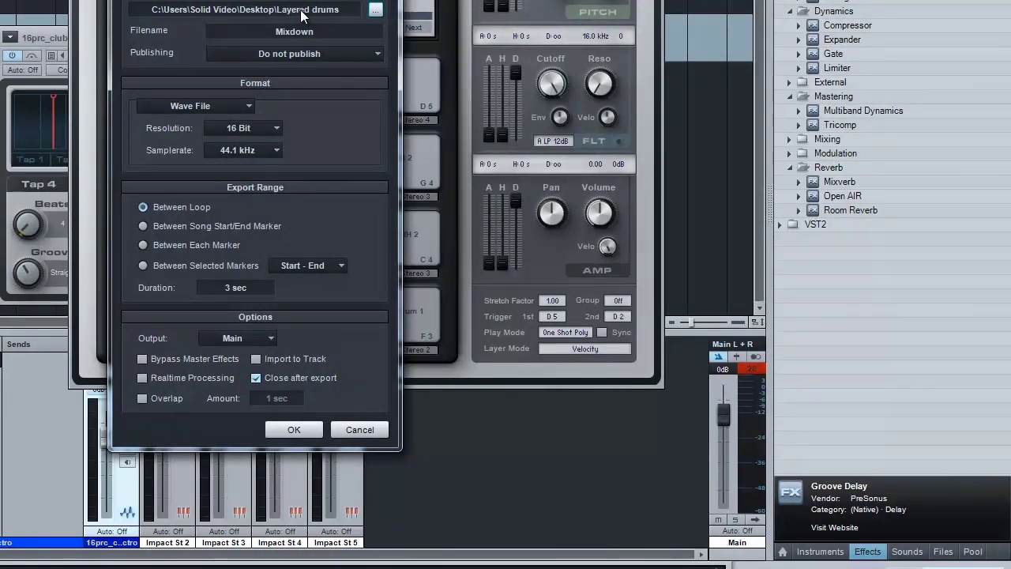
pyautogui.click(295, 35)
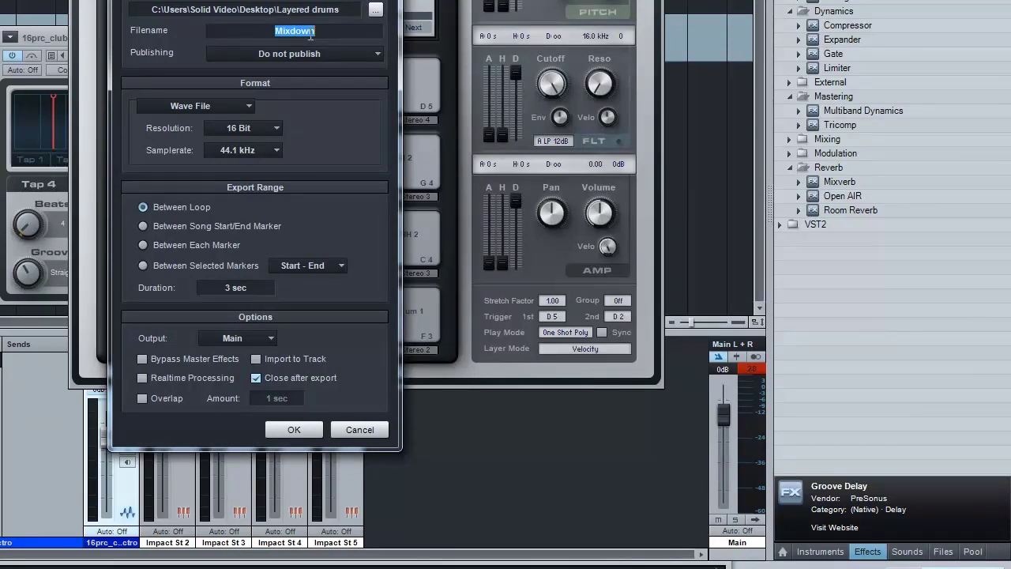
pyautogui.write('Kick homemade')
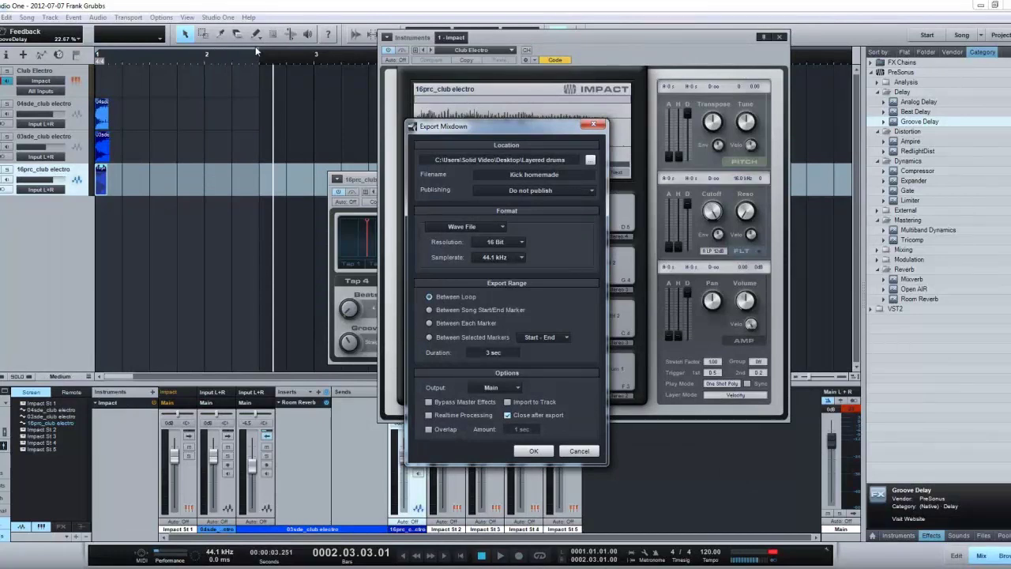
# Export the loop range as a 16 Bit, 44.1 kHz Wave File, keep the export despite clipping, and close the folder window
pyautogui.click(99, 53)
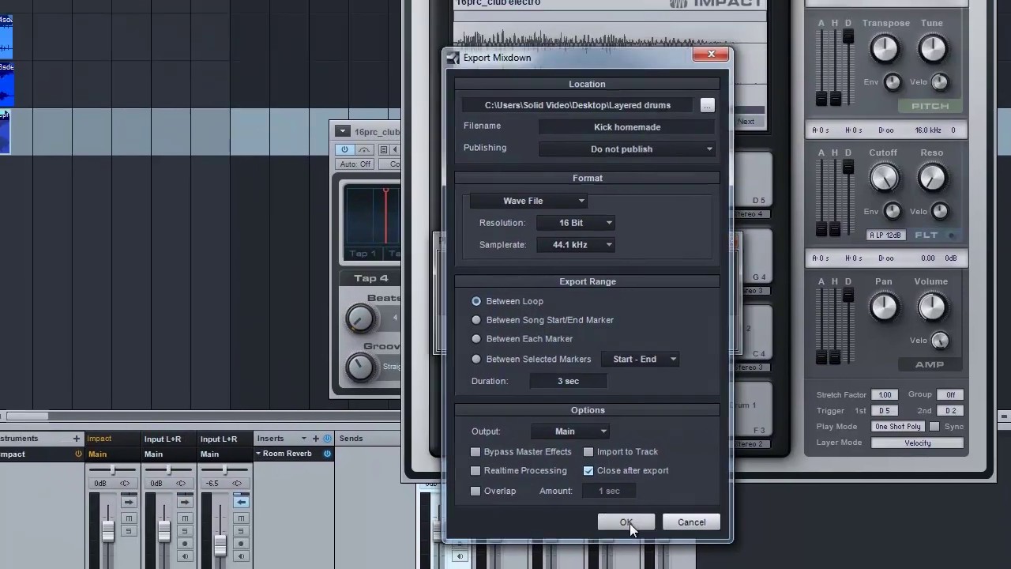
pyautogui.click(294, 399)
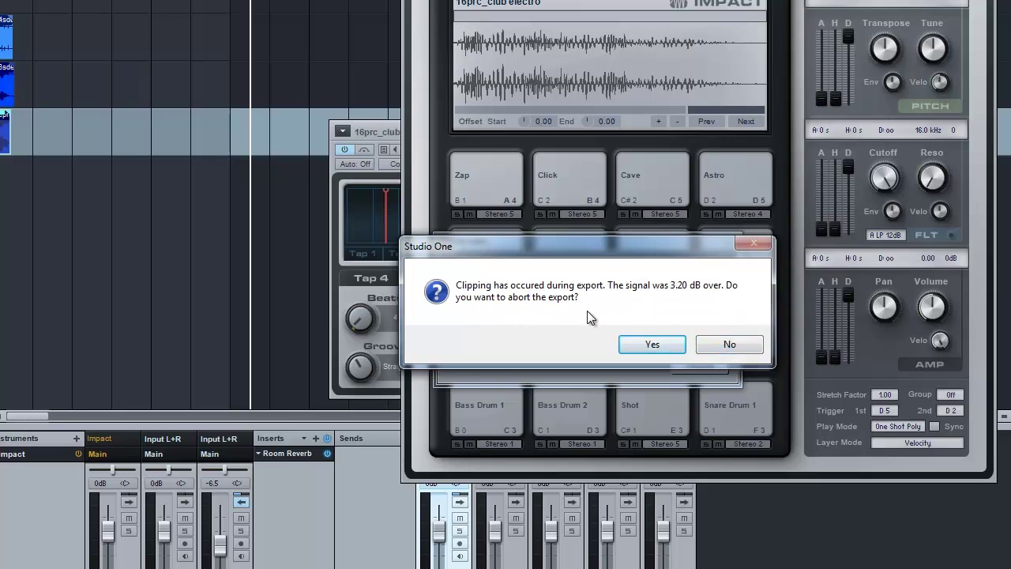
pyautogui.click(729, 344)
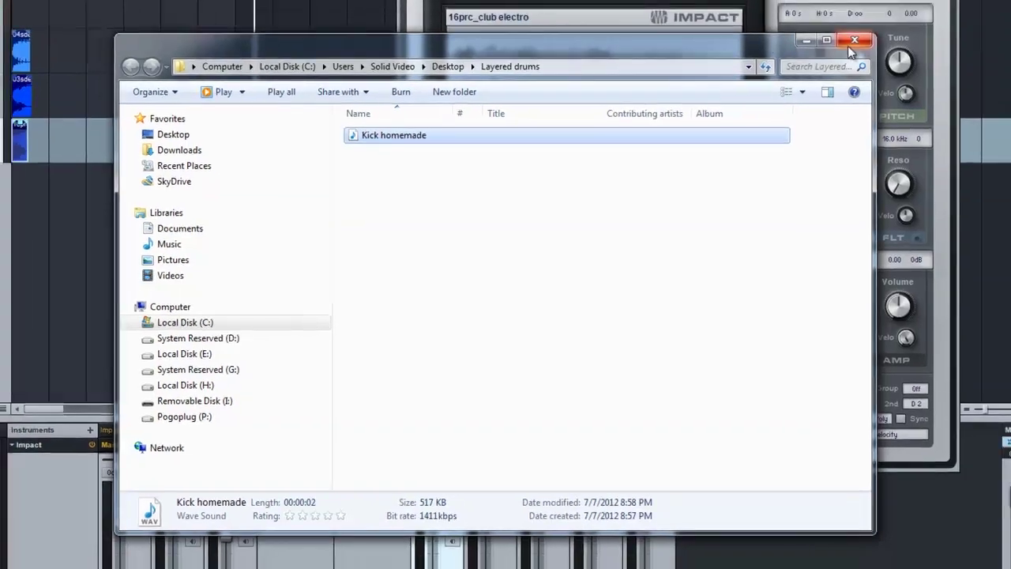
pyautogui.click(885, 25)
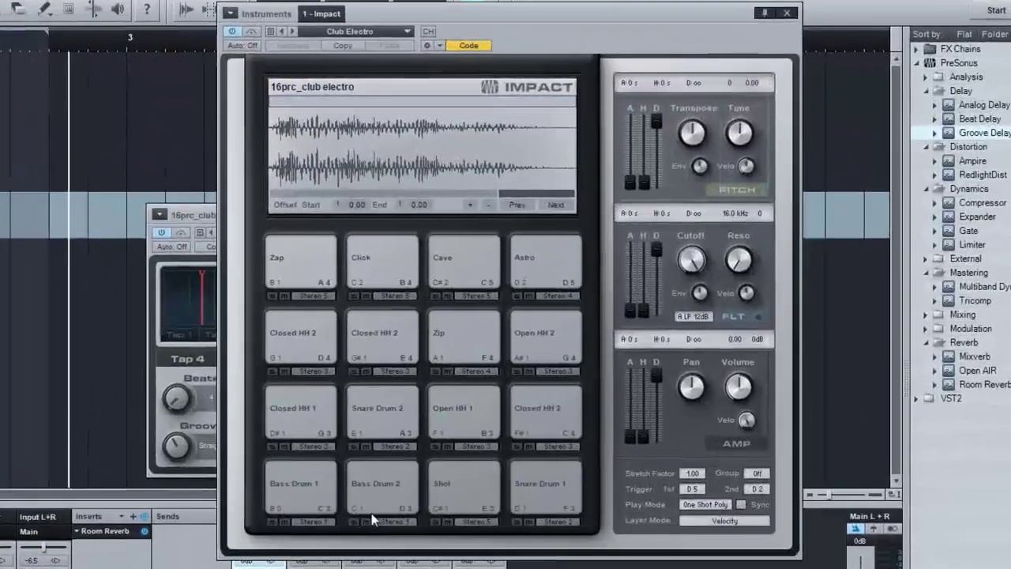
# Replace the sample on Impact's Bass Drum 2 pad with Kick homemade from the Layered drums folder on the Desktop
pyautogui.click(489, 368)
pyautogui.click(369, 493)
pyautogui.click(368, 492)
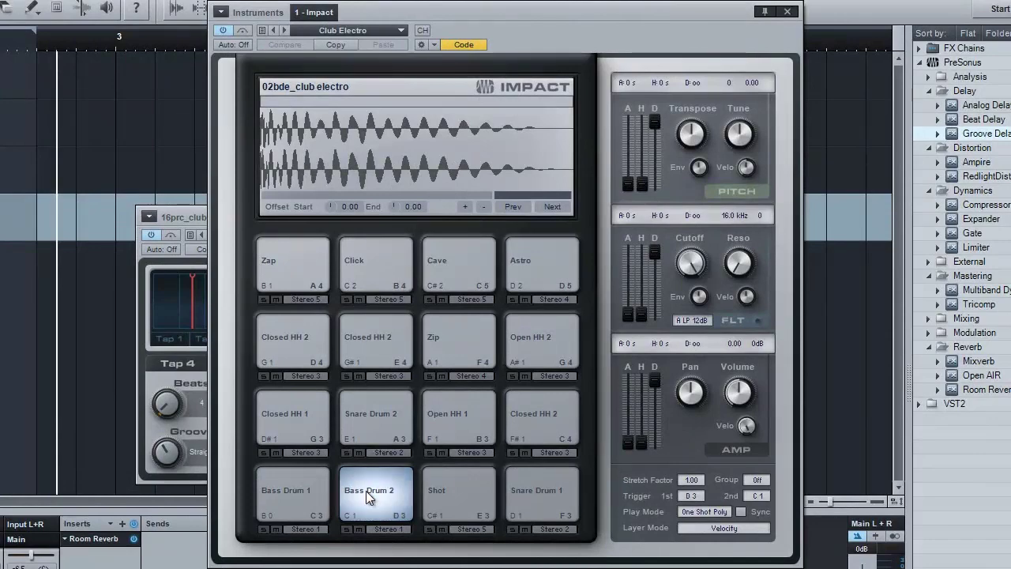
pyautogui.rightClick(372, 486)
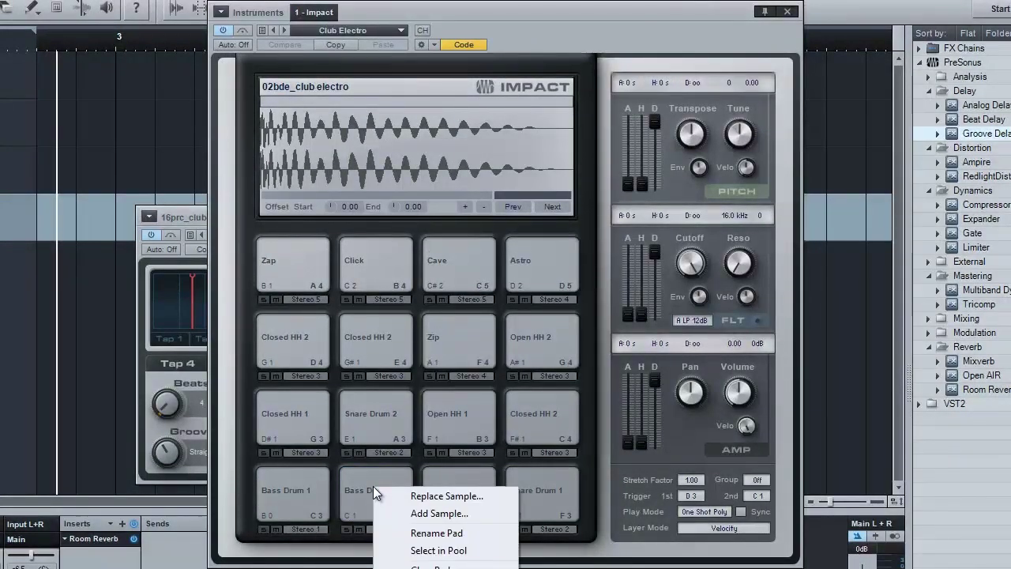
pyautogui.click(420, 496)
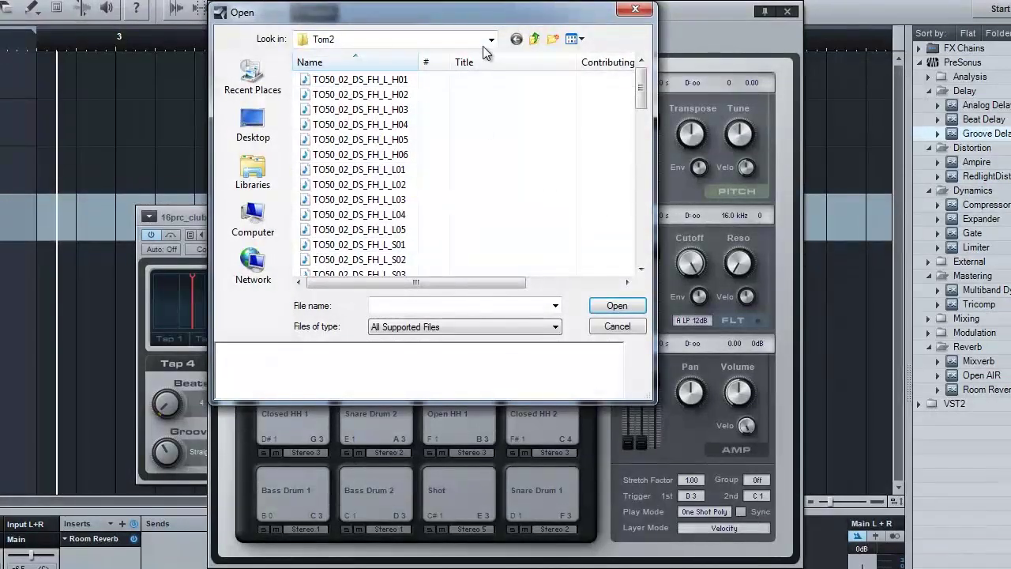
pyautogui.click(260, 122)
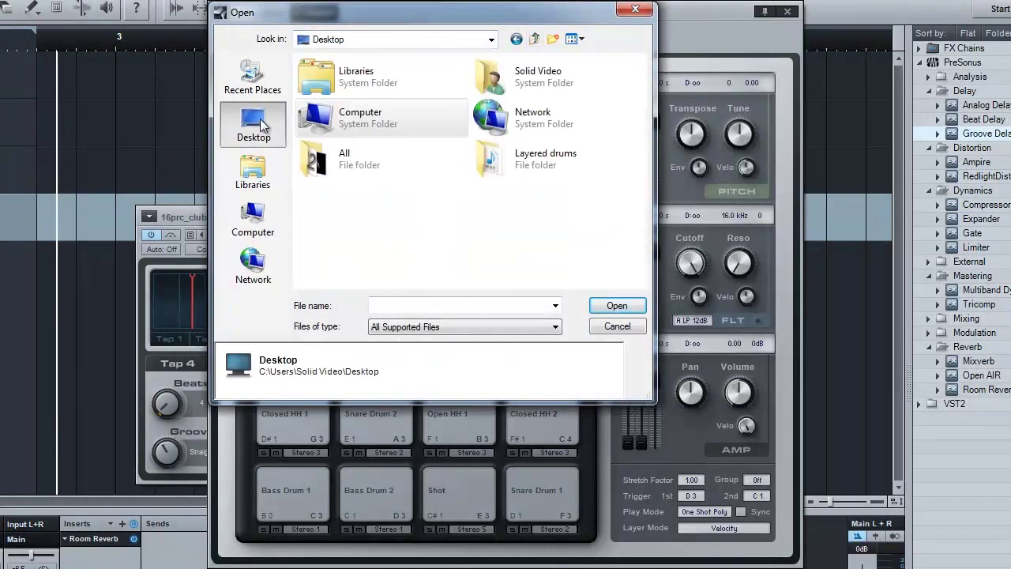
pyautogui.doubleClick(525, 164)
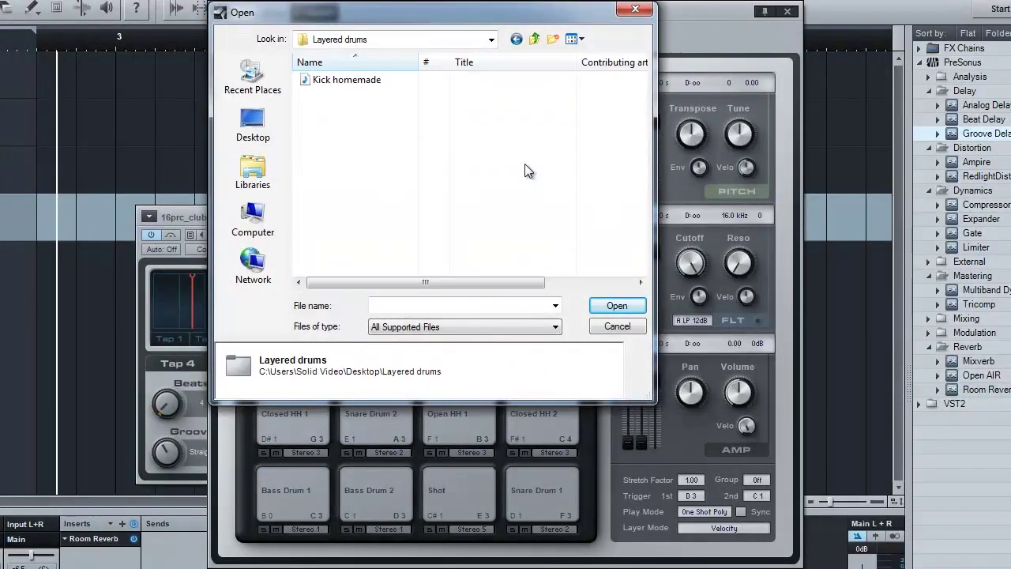
pyautogui.doubleClick(332, 80)
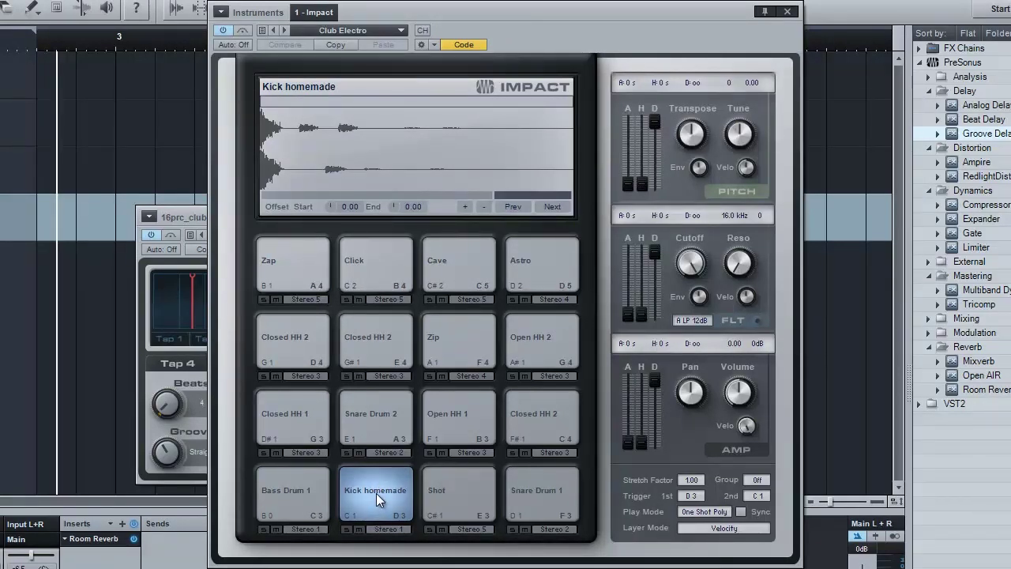
# Play the Kick homemade and Shot pads alternately to compare their sounds and trigger notes
pyautogui.click(430, 483)
pyautogui.click(410, 490)
pyautogui.click(449, 492)
pyautogui.click(394, 490)
pyautogui.click(447, 489)
pyautogui.click(385, 494)
pyautogui.click(445, 492)
pyautogui.click(391, 492)
pyautogui.click(456, 497)
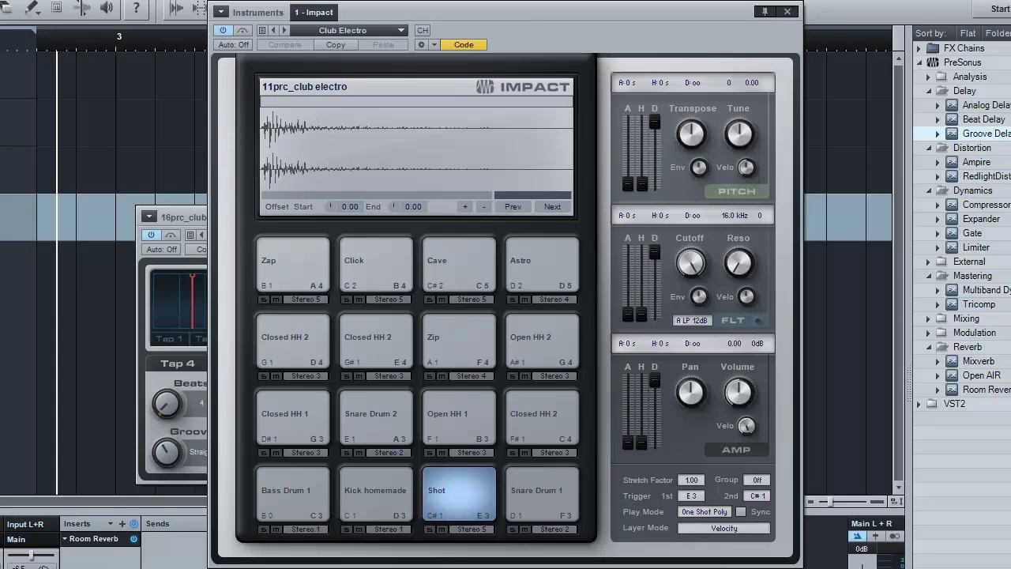
pyautogui.click(379, 490)
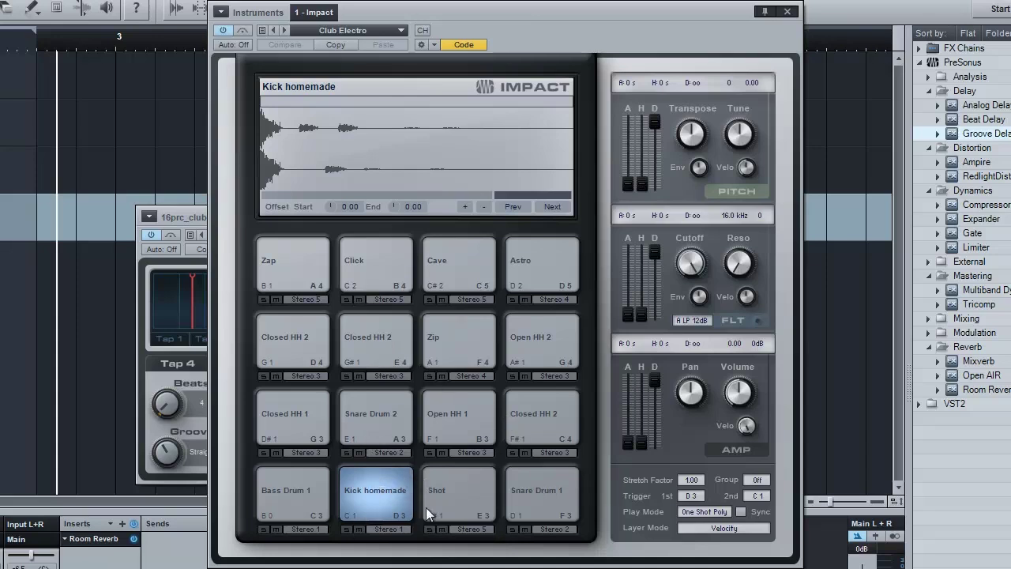
pyautogui.click(450, 486)
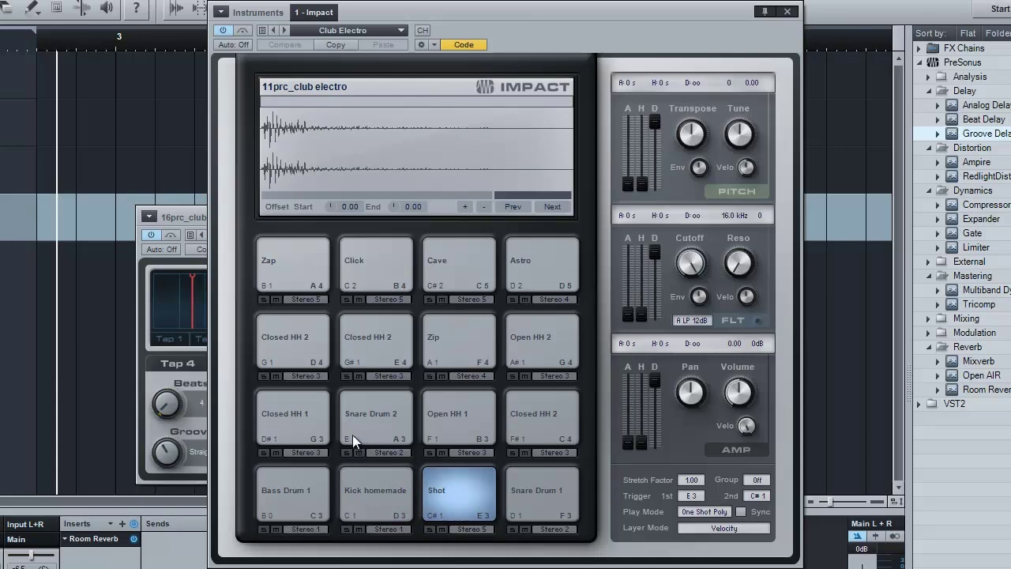
# Audition the Closed HH 1, Snare Drum 2 and Open HH 1 pads in turn as candidates for layering
pyautogui.click(295, 423)
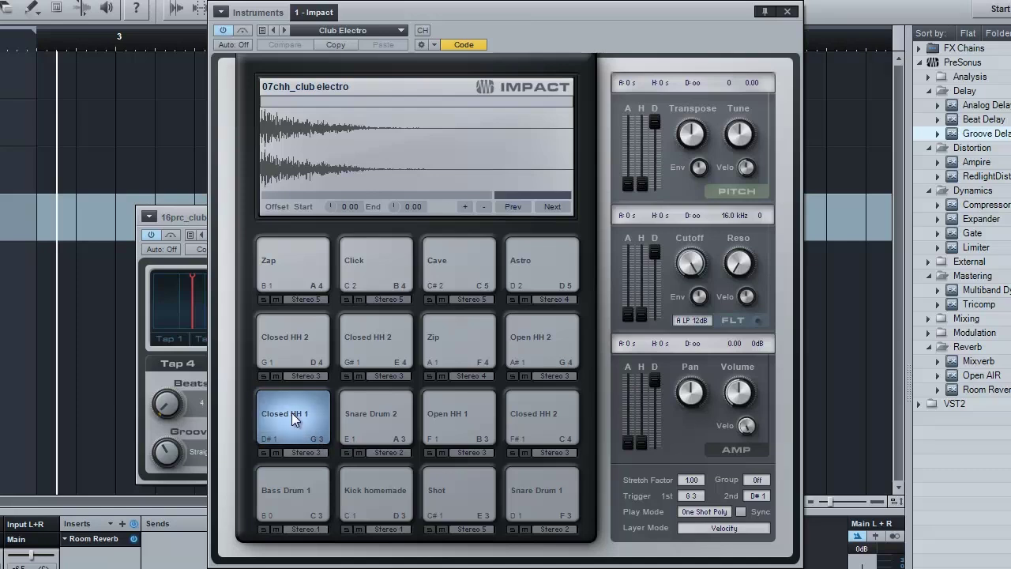
pyautogui.click(371, 418)
pyautogui.click(312, 415)
pyautogui.click(373, 410)
pyautogui.click(453, 412)
pyautogui.click(389, 414)
pyautogui.click(308, 417)
pyautogui.click(377, 417)
pyautogui.click(448, 416)
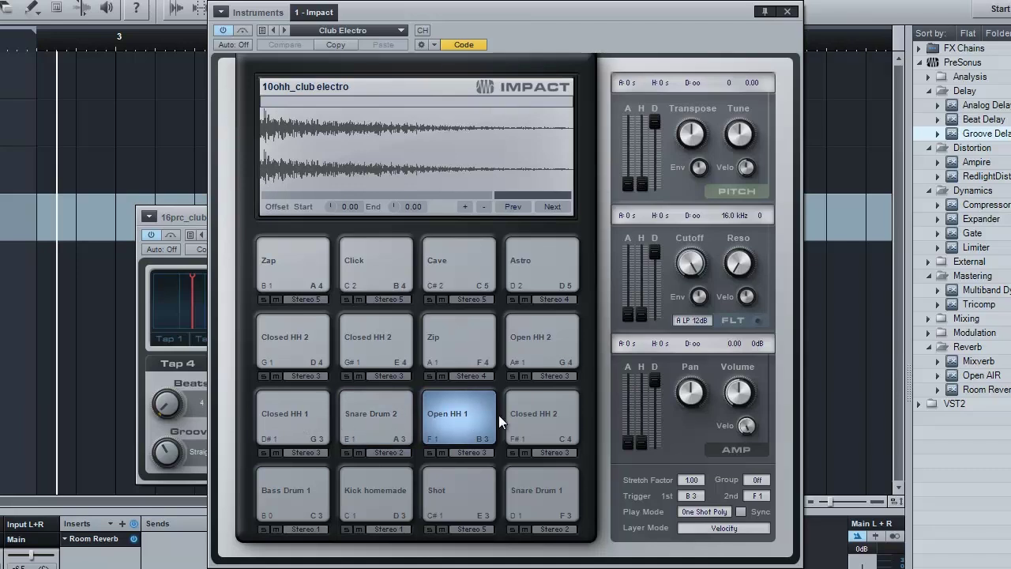
pyautogui.click(296, 416)
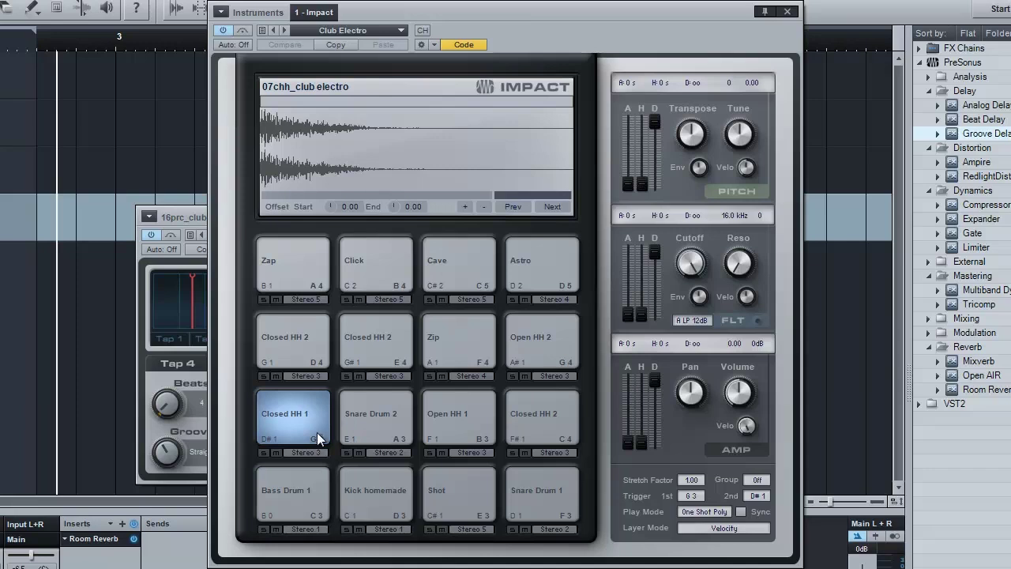
pyautogui.click(378, 415)
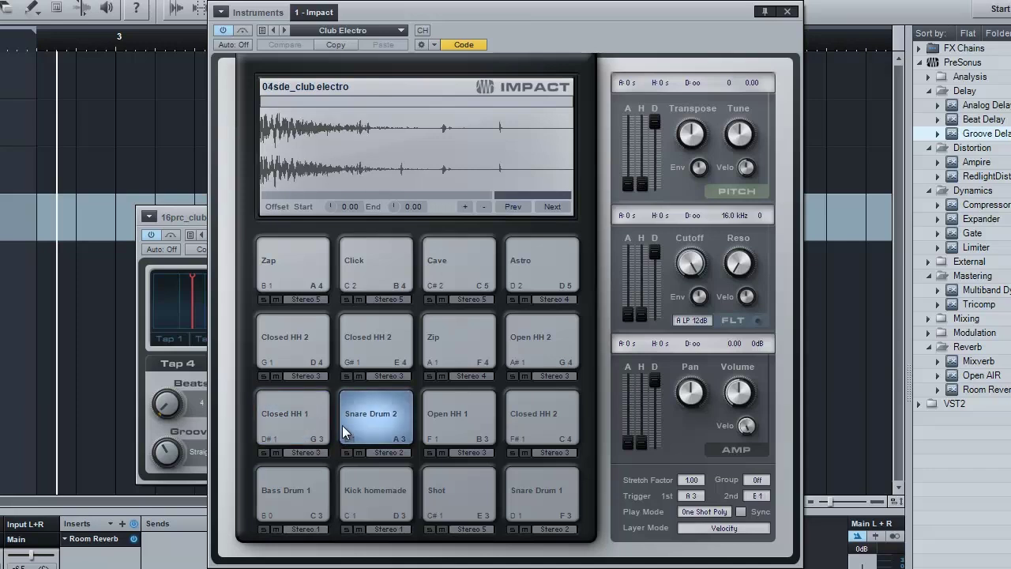
# Set both the first and second trigger notes of the Snare Drum 2 pad to G 3
pyautogui.click(356, 418)
pyautogui.doubleClick(692, 496)
pyautogui.press('Escape')
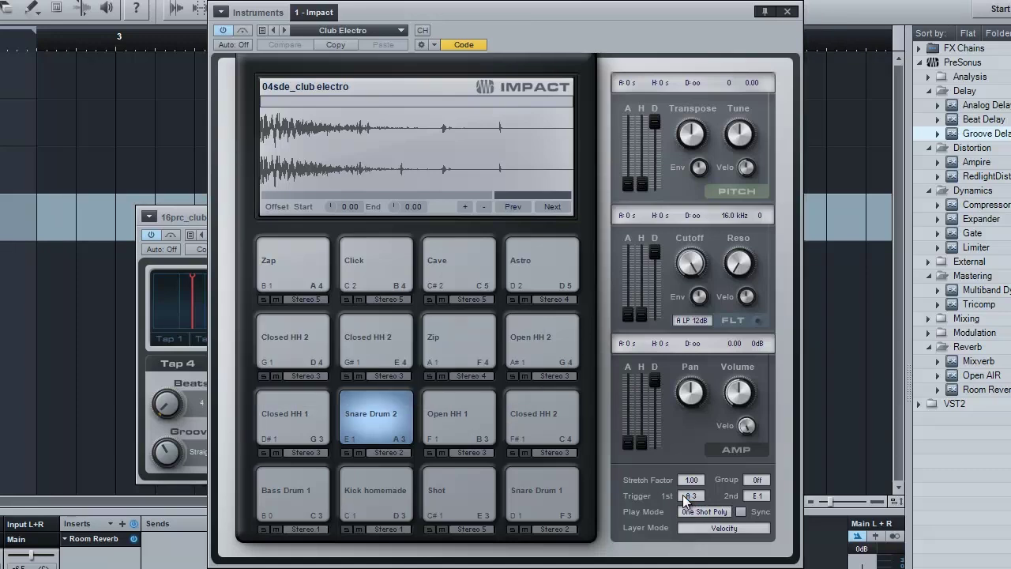
pyautogui.click(395, 434)
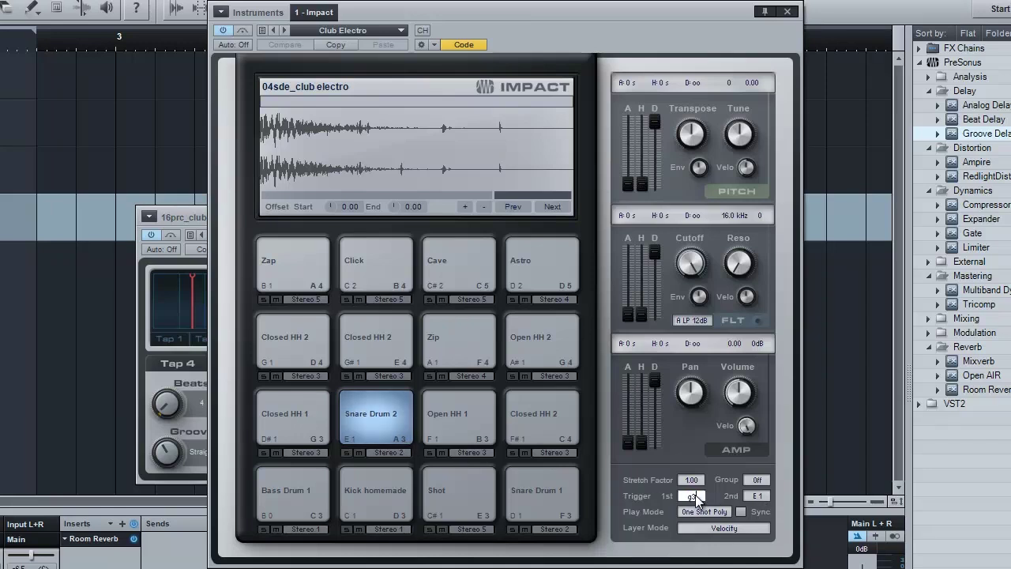
pyautogui.click(756, 495)
# Set both trigger notes of the Open HH 1 pad to G 3 with Sync enabled, and play the Closed HH 1 pad
pyautogui.click(458, 433)
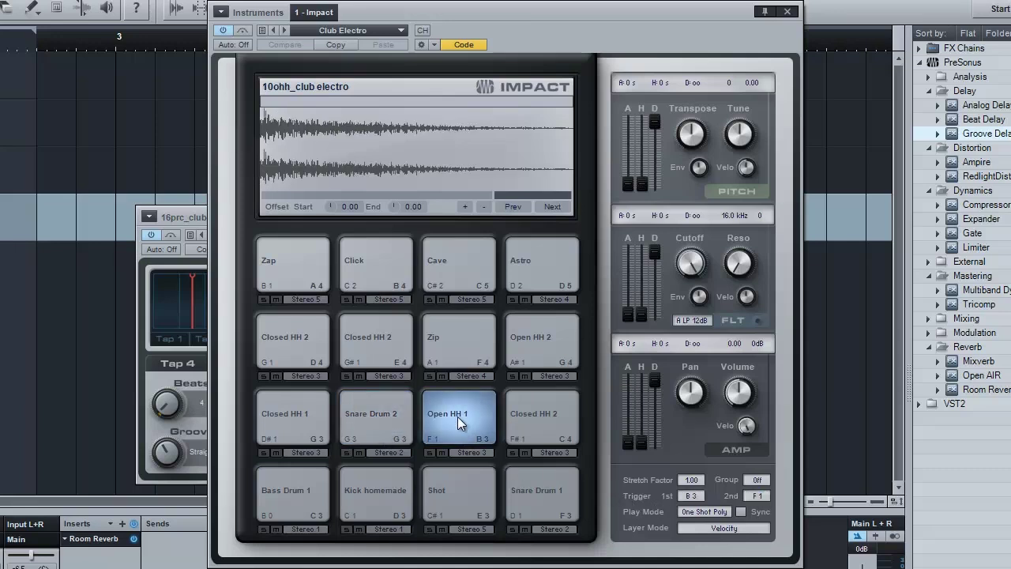
pyautogui.click(693, 495)
pyautogui.write('g3')
pyautogui.click(757, 495)
pyautogui.write('g3')
pyautogui.click(740, 512)
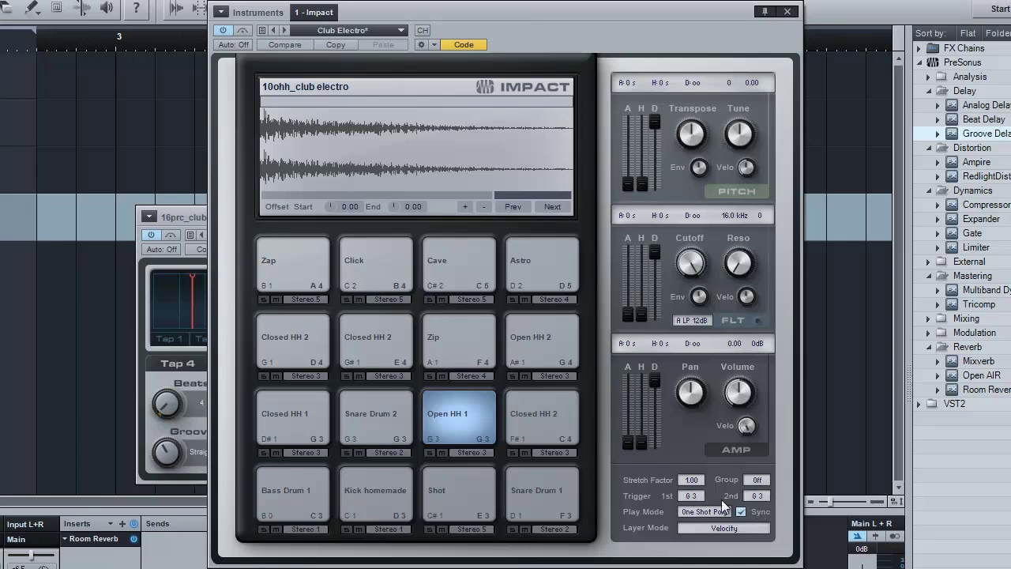
pyautogui.click(297, 417)
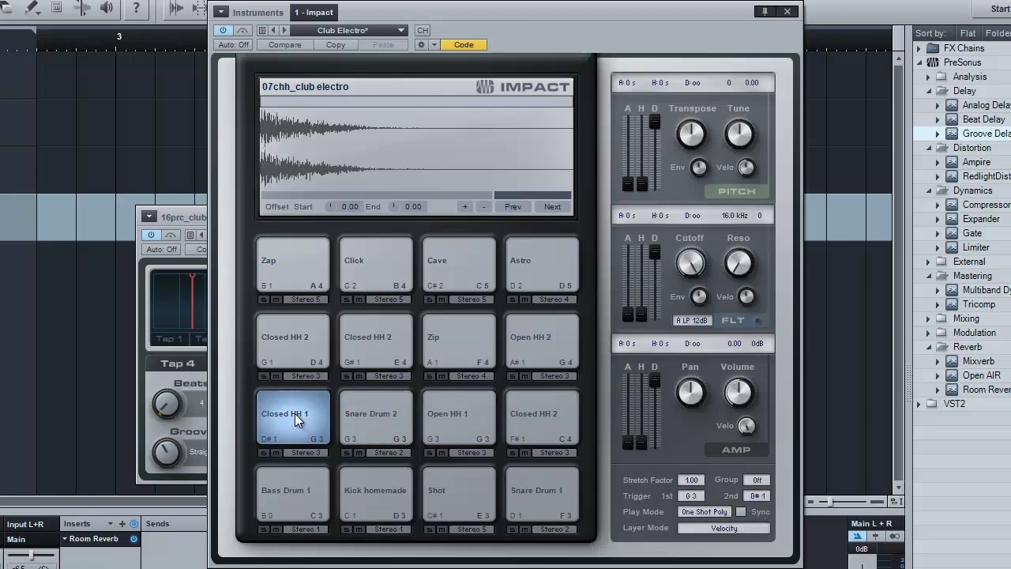
# Play the Closed HH 1, Snare Drum 2 and Open HH 1 pads in alternation to compare their shared G 3 trigger settings
pyautogui.click(370, 428)
pyautogui.click(449, 414)
pyautogui.click(292, 414)
pyautogui.click(451, 418)
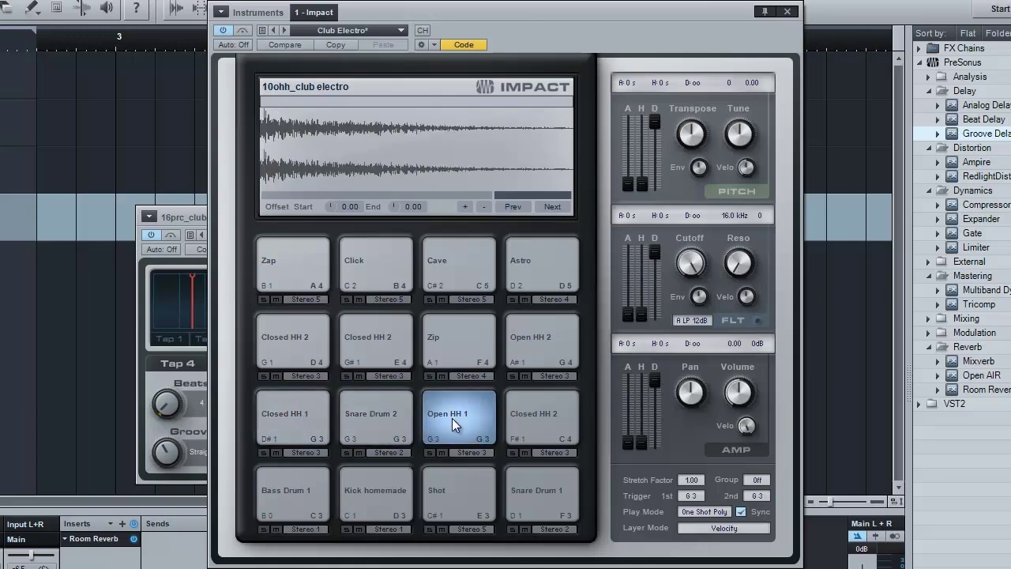
pyautogui.click(294, 420)
pyautogui.click(363, 420)
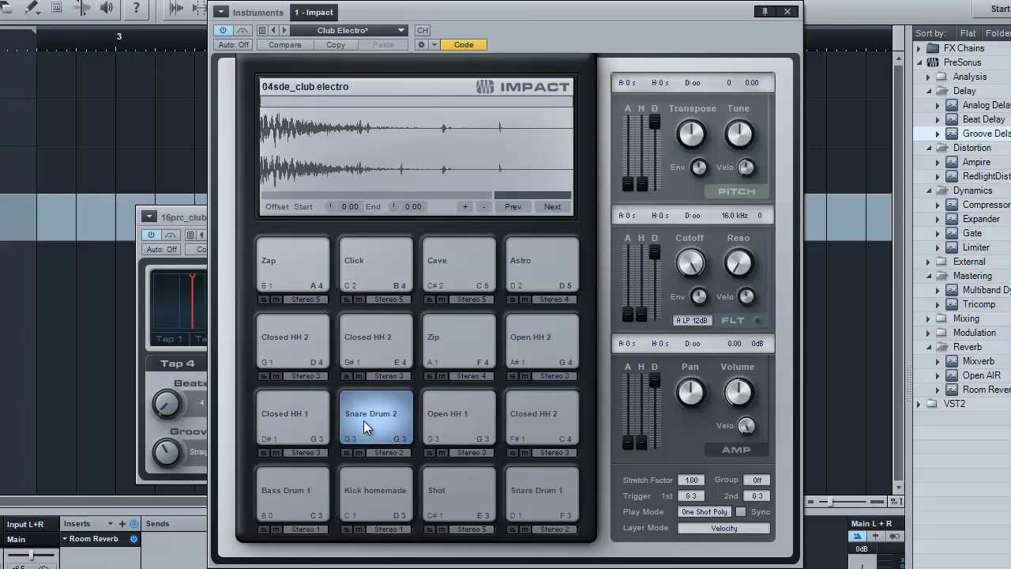
pyautogui.click(446, 430)
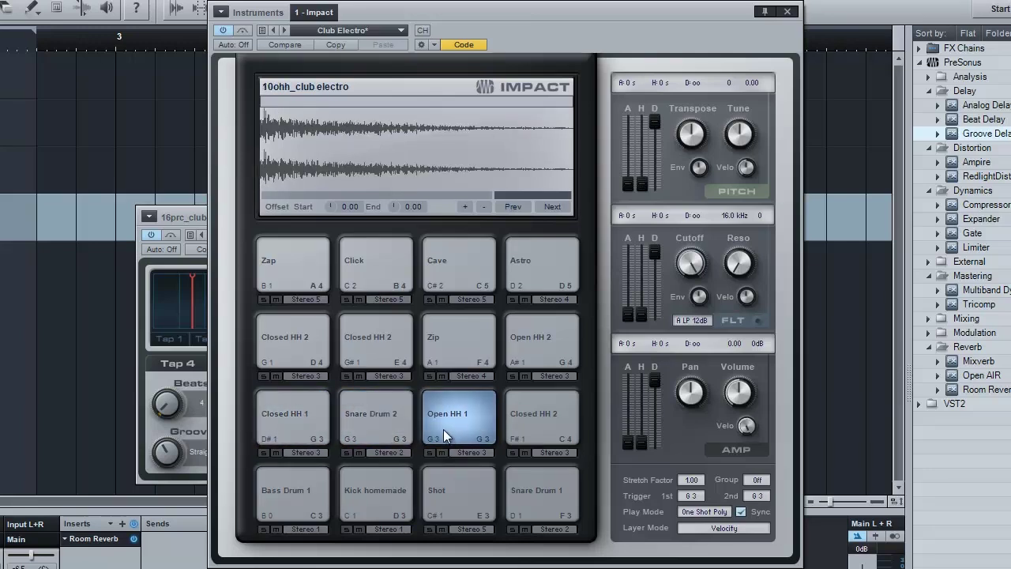
pyautogui.click(394, 424)
pyautogui.click(308, 417)
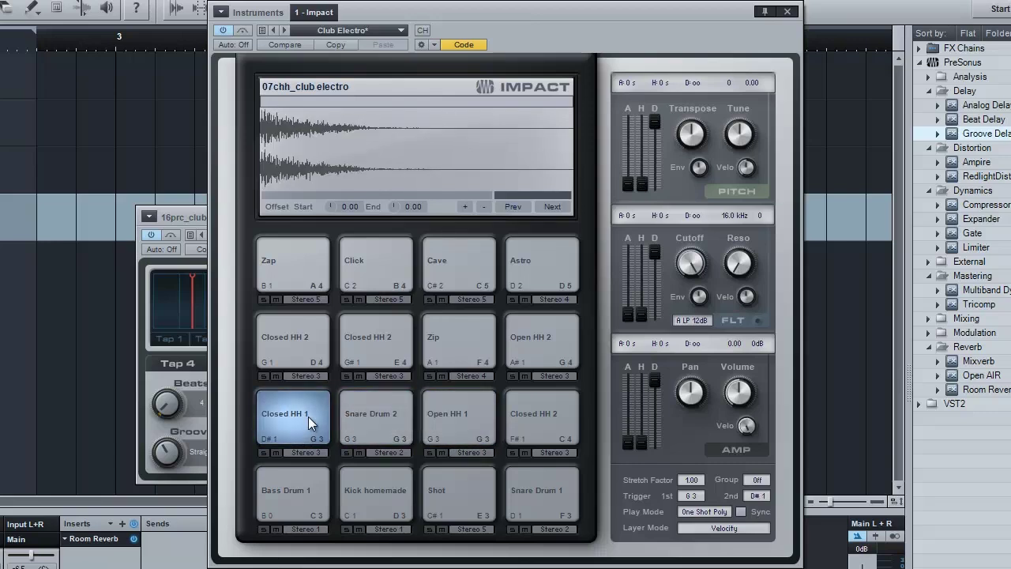
pyautogui.click(387, 420)
pyautogui.click(370, 407)
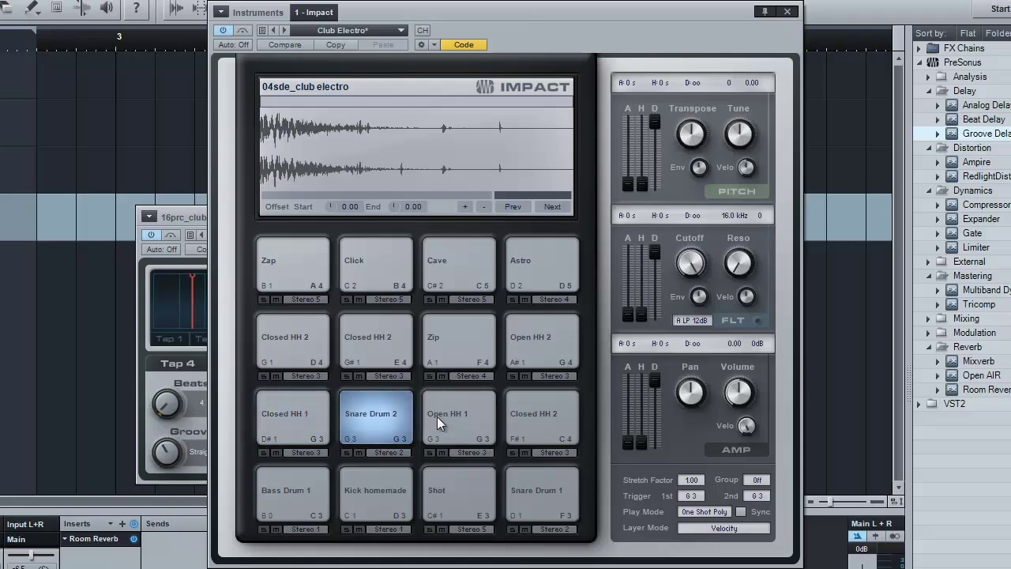
pyautogui.click(431, 417)
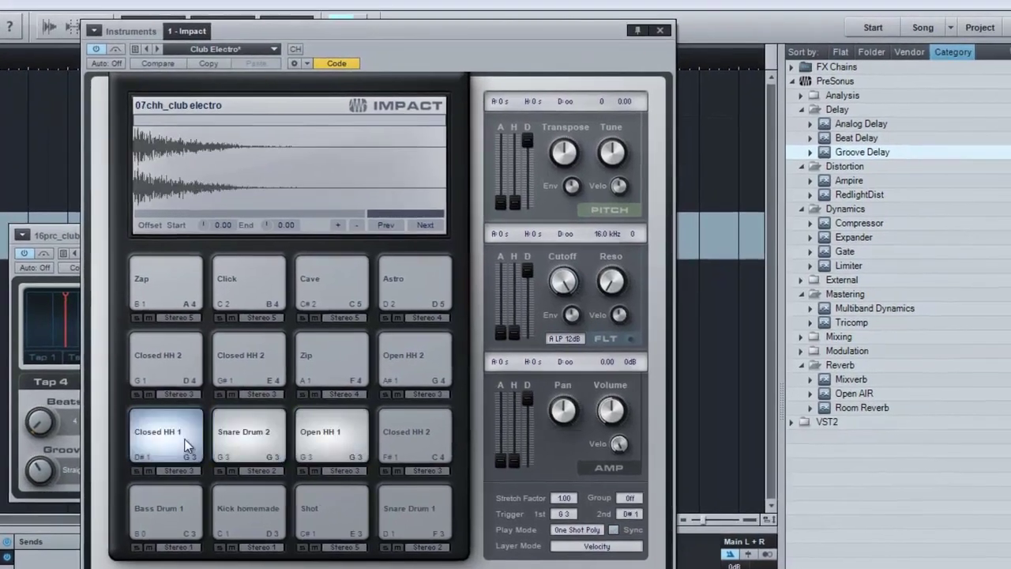
pyautogui.click(248, 428)
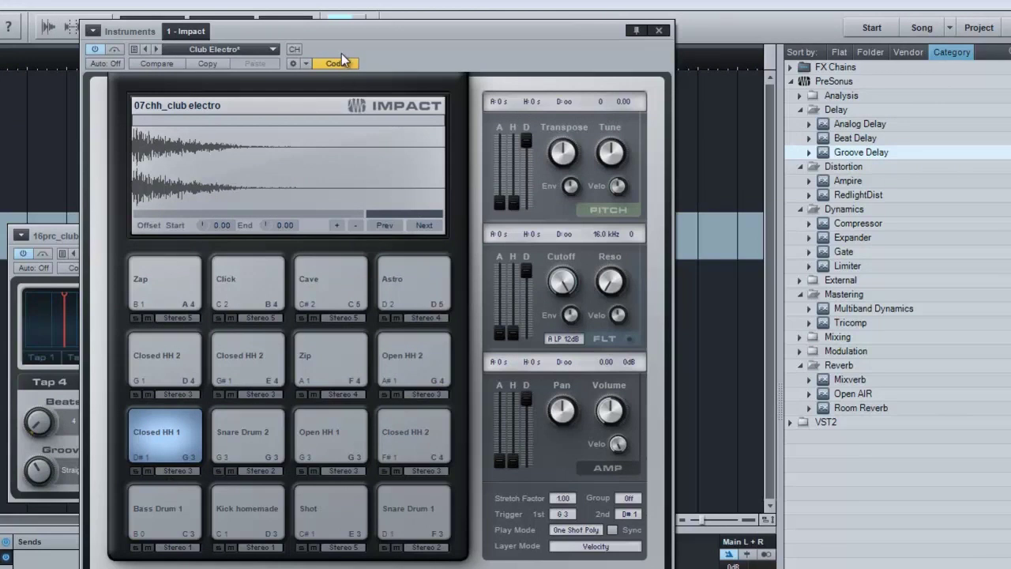
# Move the Impact window aside and review the Closed HH 1, Open HH 1 and Snare Drum 2 pads again
pyautogui.moveTo(353, 30); pyautogui.dragTo(618, 11)
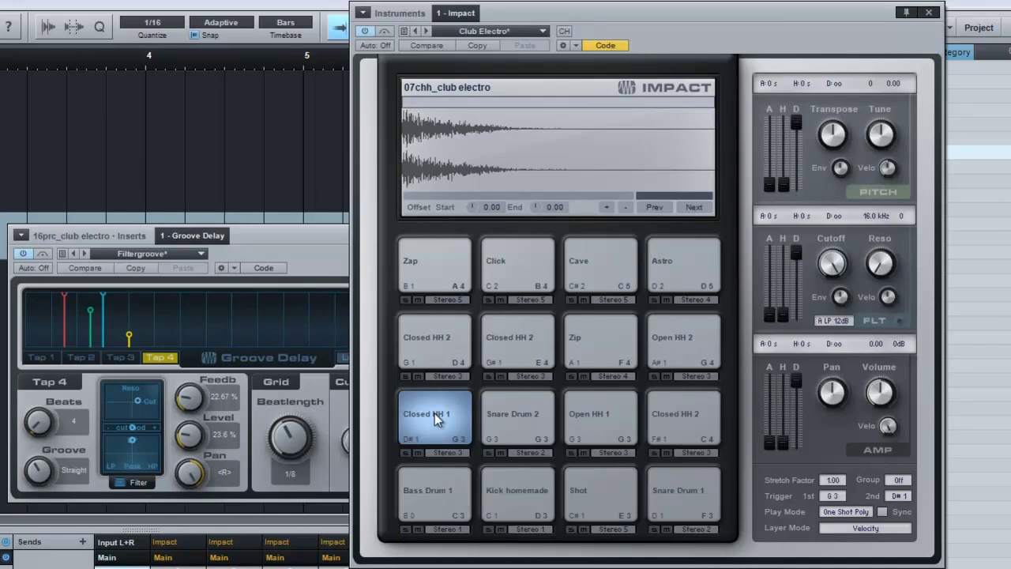
pyautogui.click(593, 416)
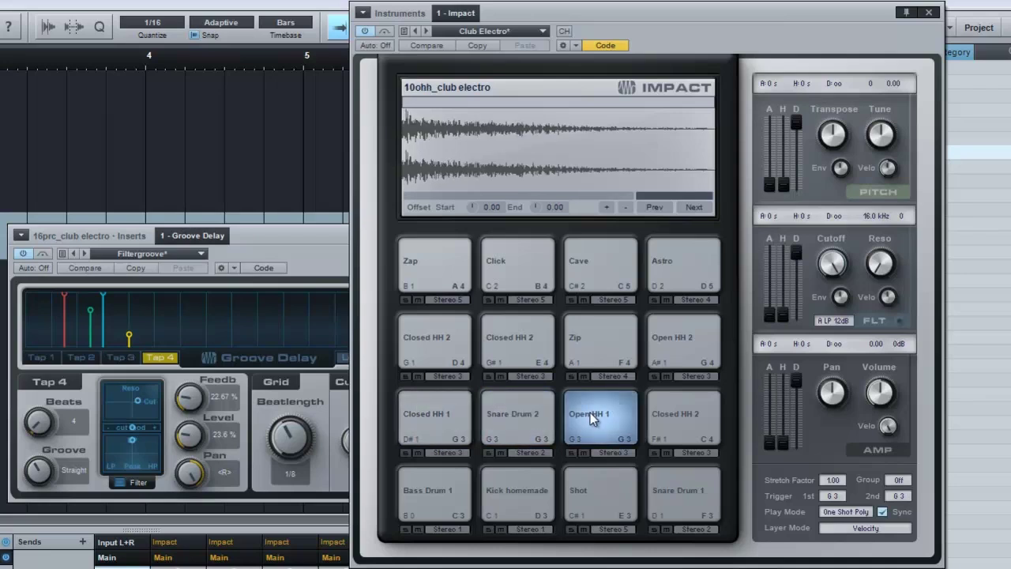
pyautogui.click(435, 413)
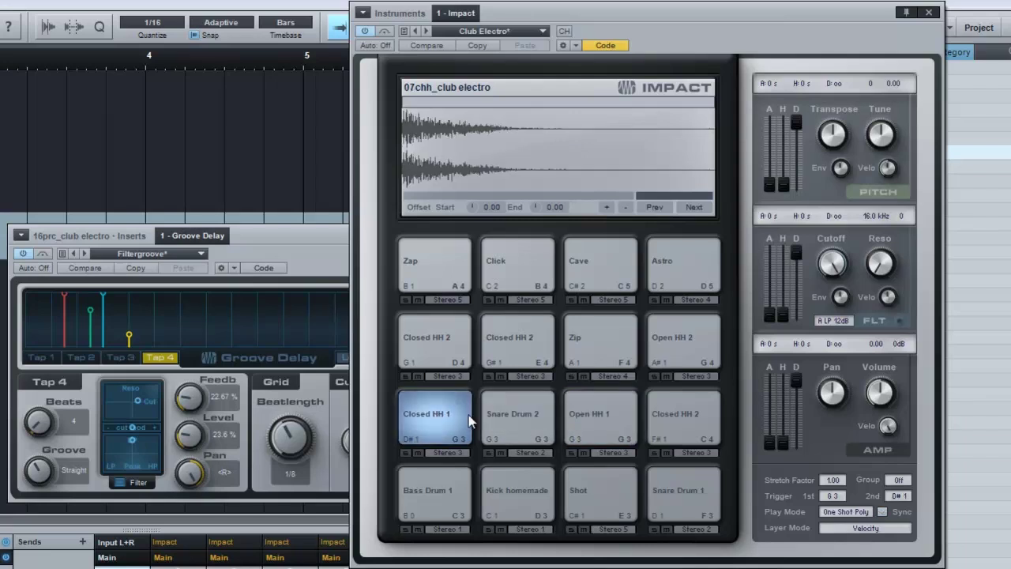
pyautogui.click(509, 417)
pyautogui.click(592, 421)
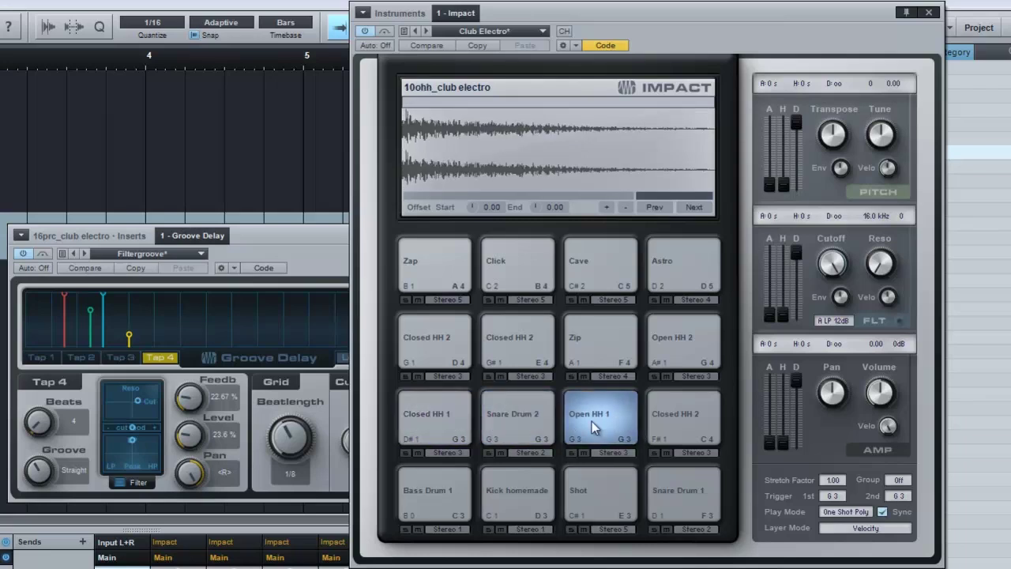
pyautogui.click(515, 414)
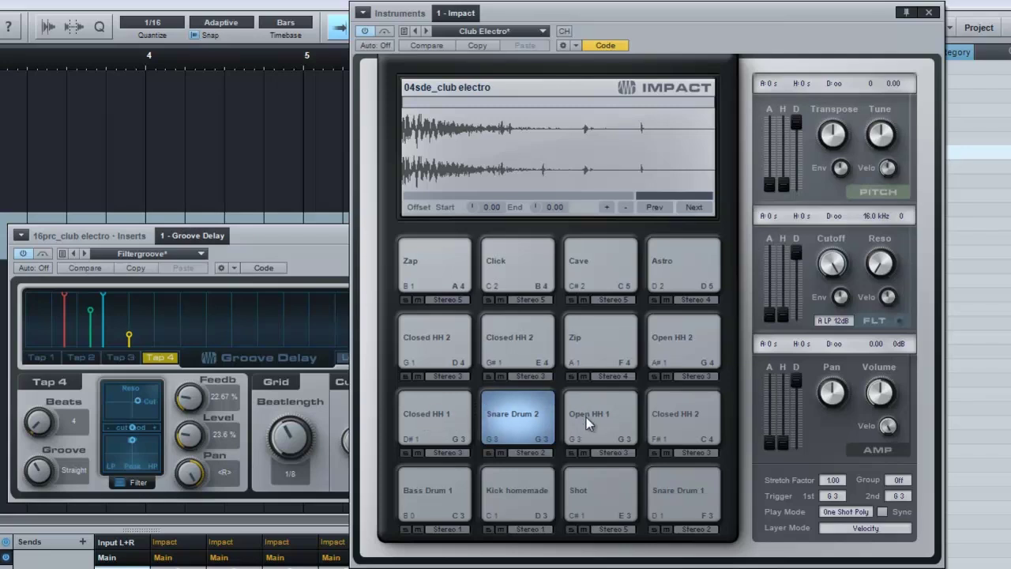
pyautogui.click(443, 418)
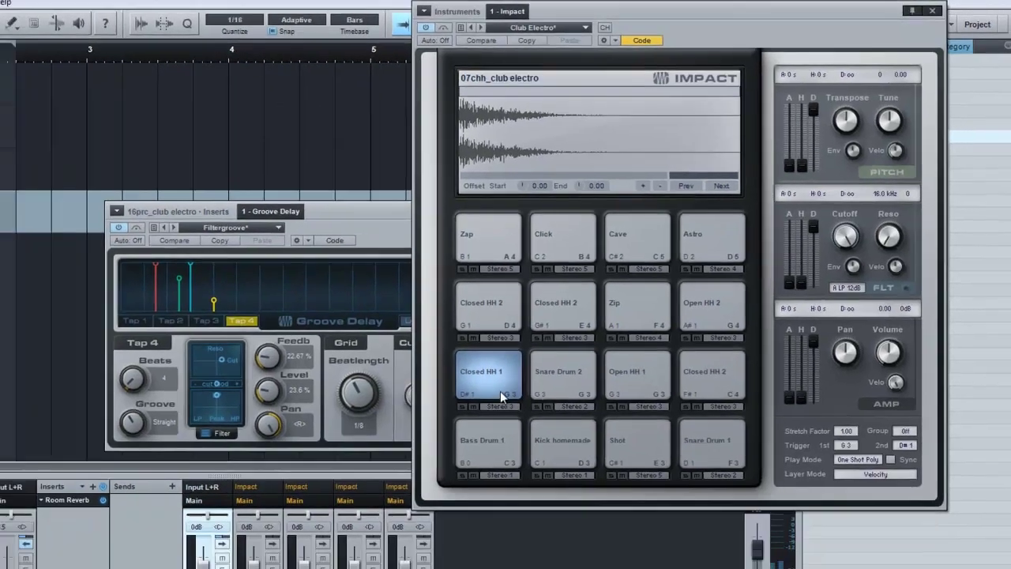
# Route the Closed HH 1 pad to output Stereo 6, Snare Drum 2 to Stereo 7 and Open HH 1 to Stereo 8
pyautogui.click(436, 452)
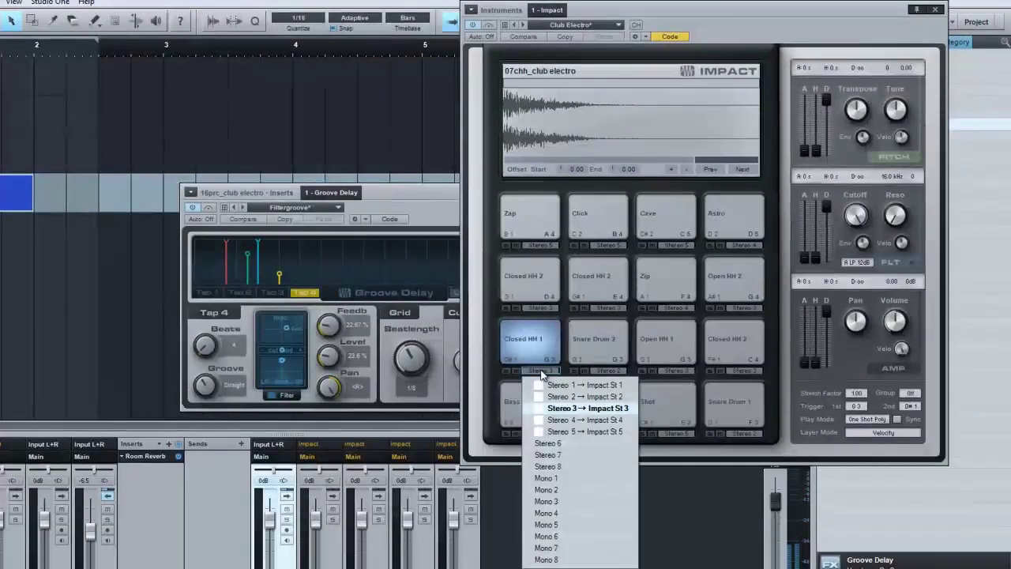
pyautogui.click(549, 444)
pyautogui.click(608, 356)
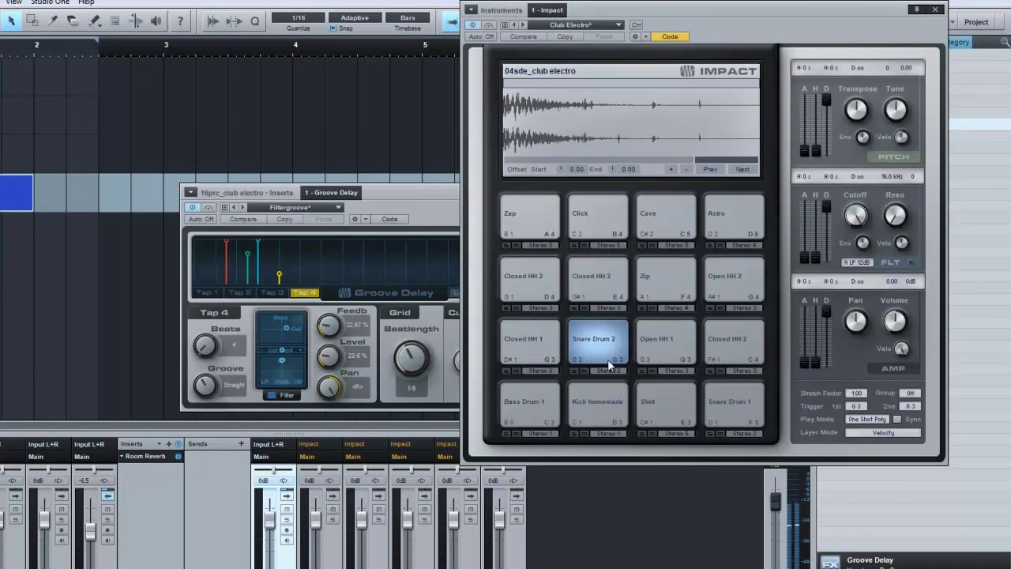
pyautogui.click(609, 367)
pyautogui.click(666, 397)
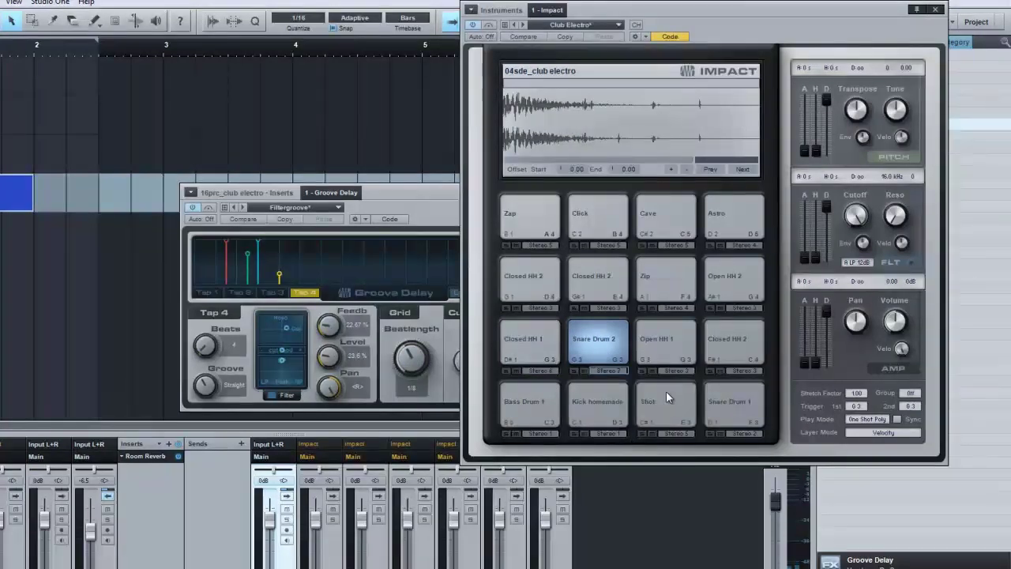
pyautogui.click(665, 347)
pyautogui.click(672, 369)
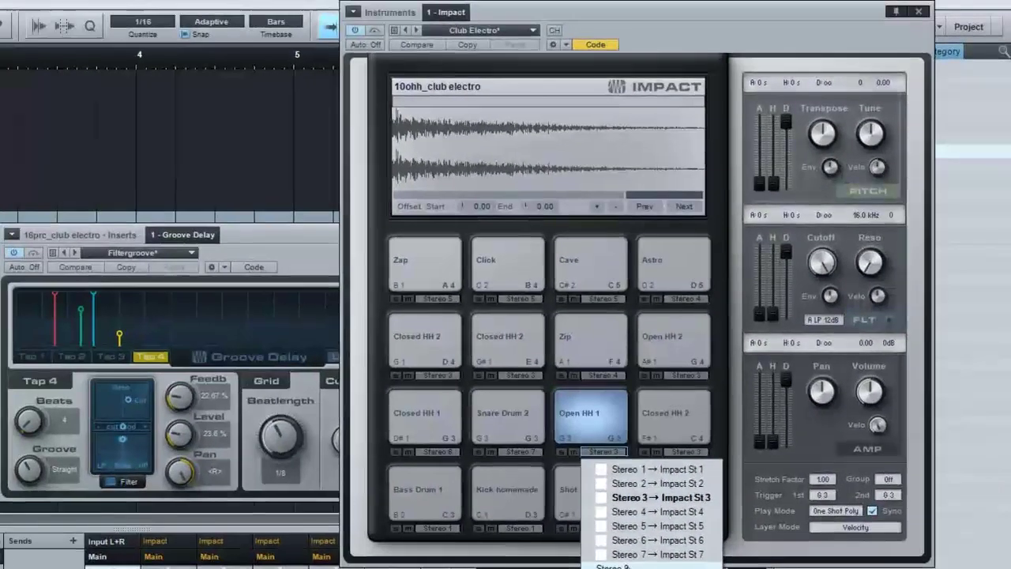
pyautogui.click(684, 466)
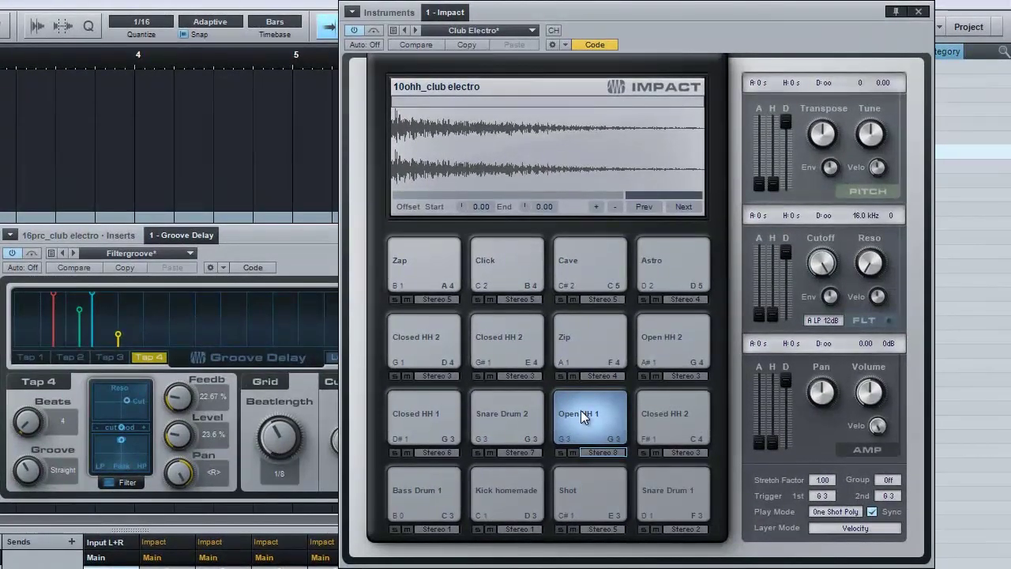
pyautogui.click(505, 431)
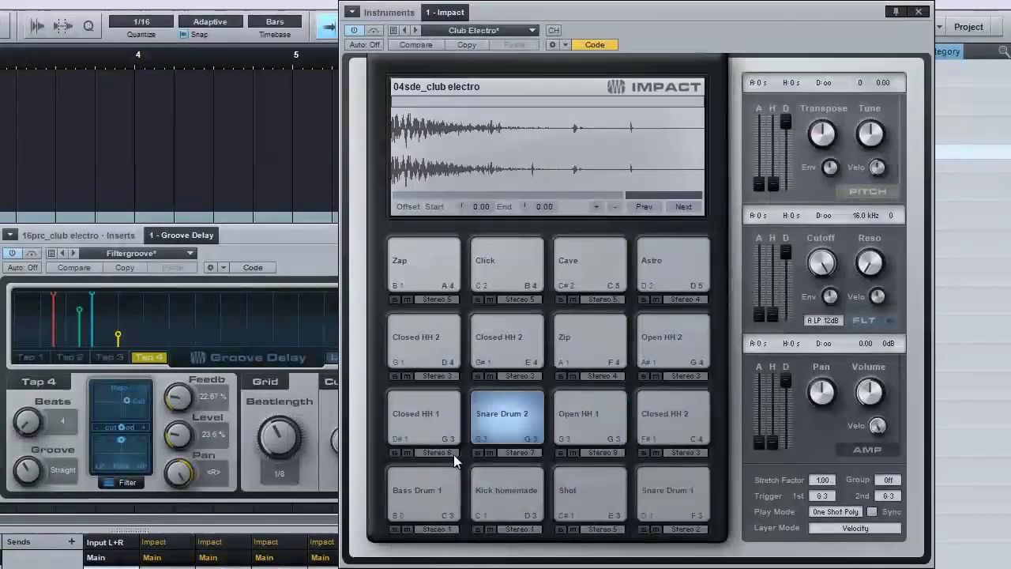
pyautogui.click(437, 417)
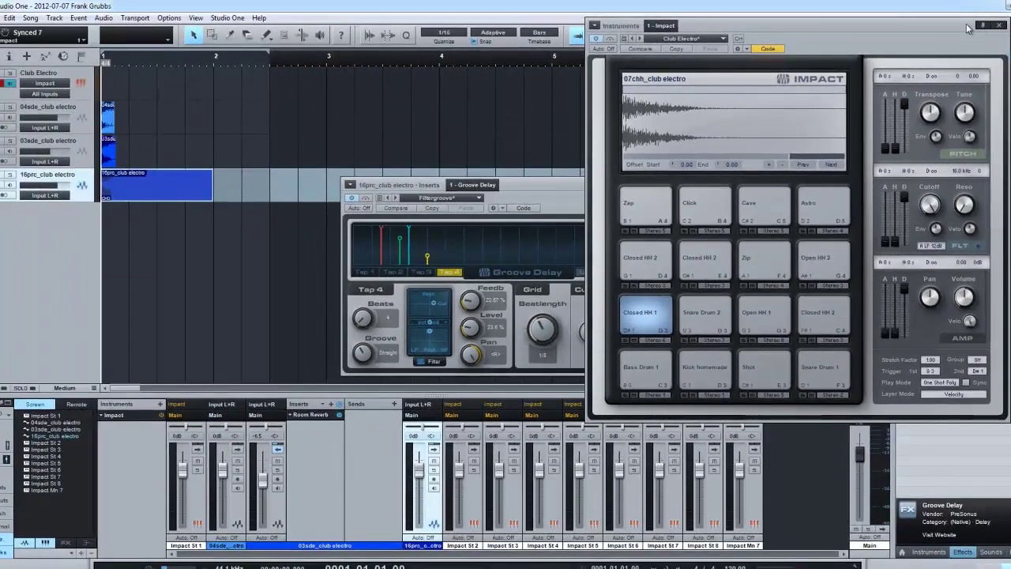
# Move the Impact window off the effects list, and insert Room Reverb with the Cathedral preset on the Impact St 6 channel
pyautogui.moveTo(953, 23); pyautogui.dragTo(303, 69)
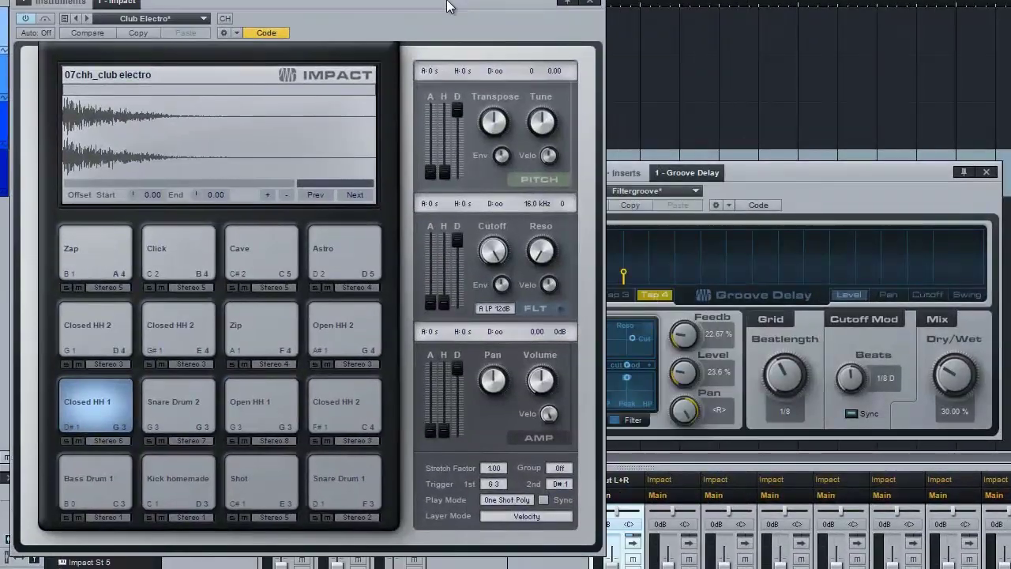
pyautogui.moveTo(447, 7)
pyautogui.mouseDown()
pyautogui.moveTo(480, 11)
pyautogui.moveTo(463, 17)
pyautogui.mouseUp()
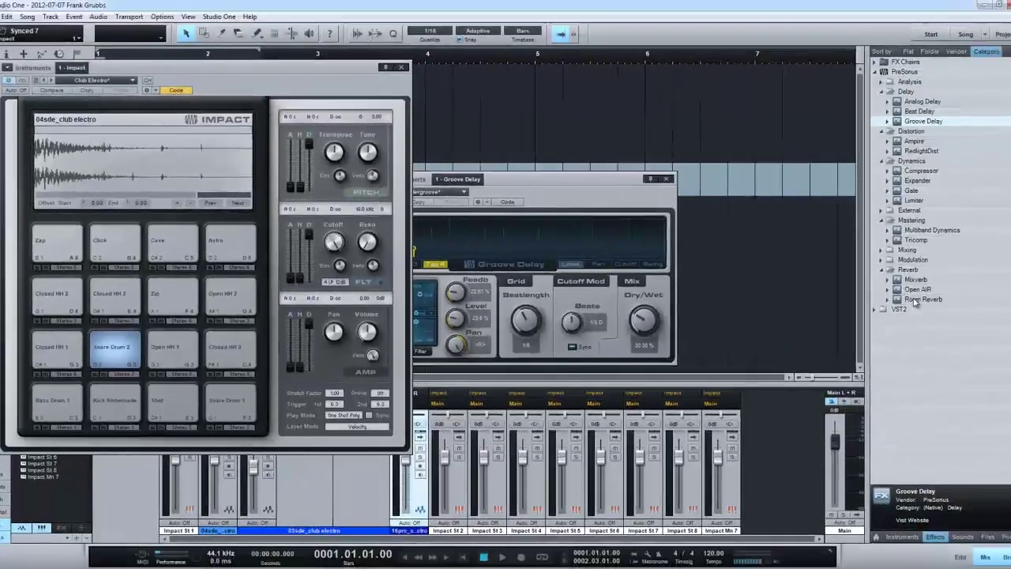
pyautogui.moveTo(919, 299); pyautogui.dragTo(610, 431)
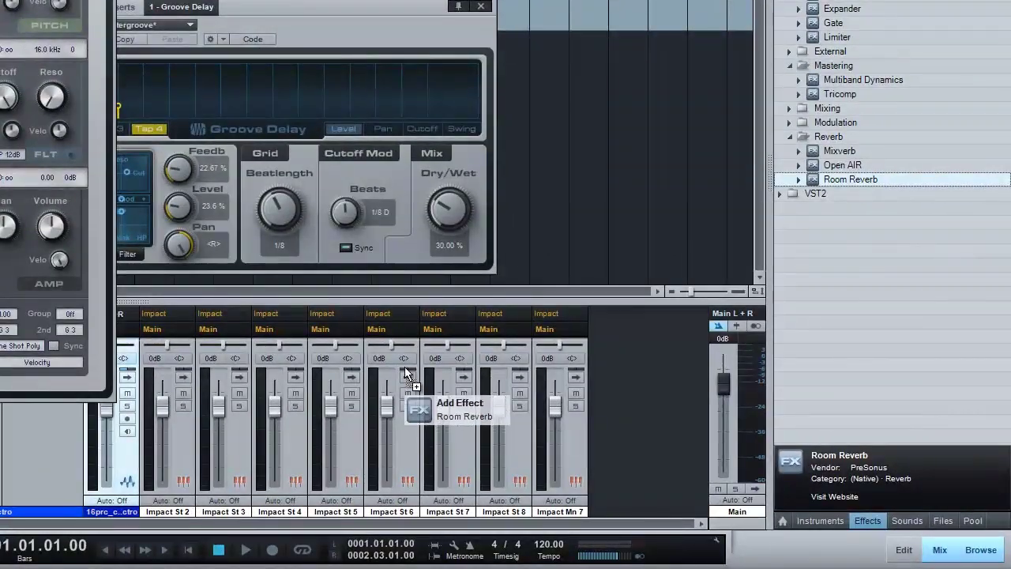
pyautogui.moveTo(405, 371); pyautogui.dragTo(406, 329)
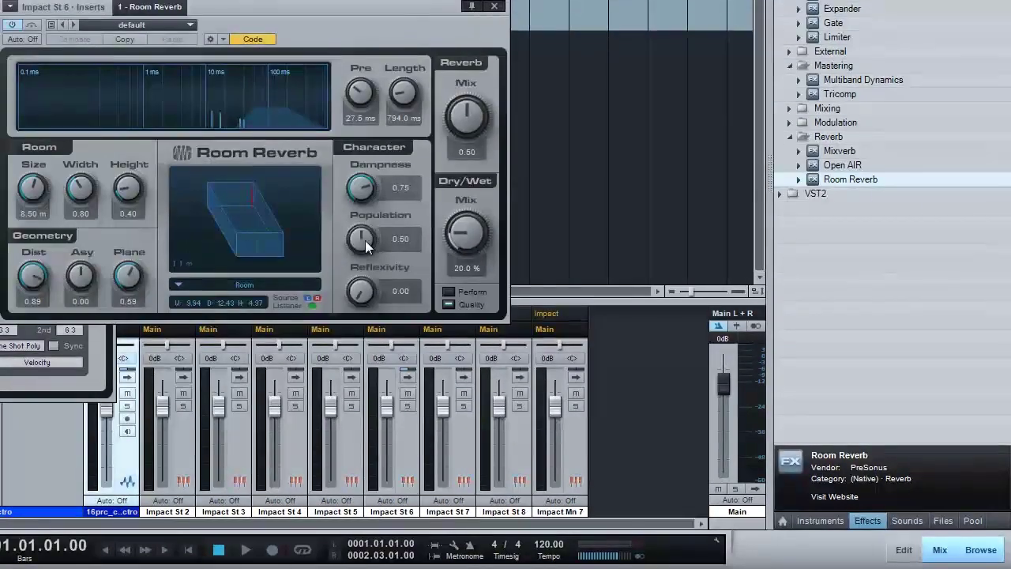
pyautogui.click(190, 25)
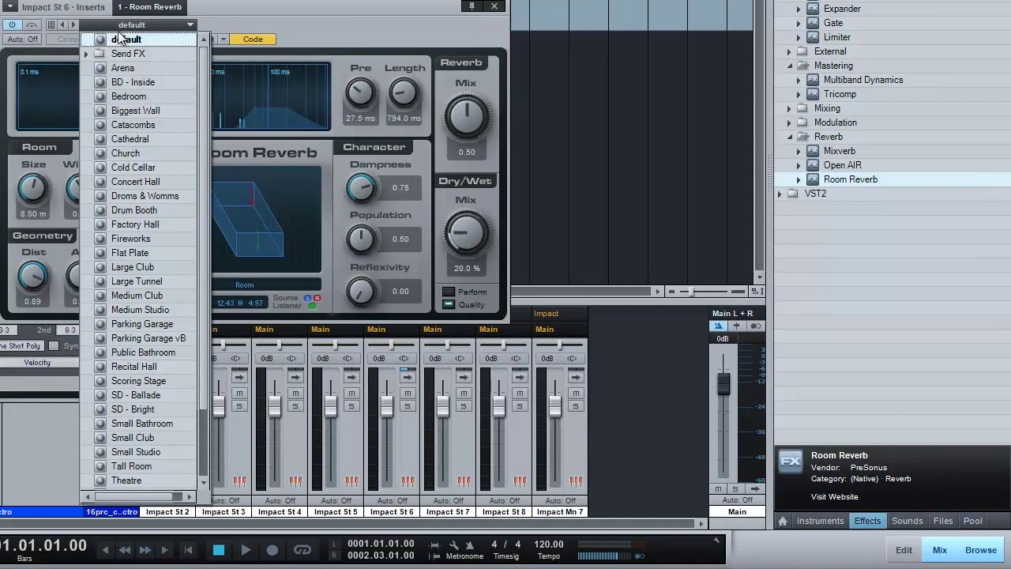
pyautogui.click(129, 139)
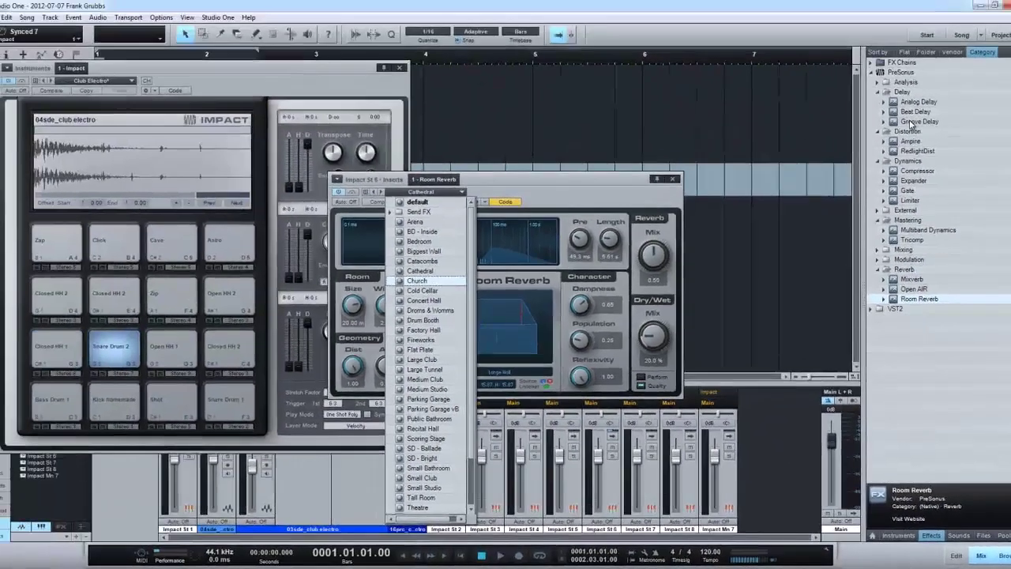
# Insert Groove Delay on the Impact St 7 channel and load its Filtergroove preset
pyautogui.click(905, 130)
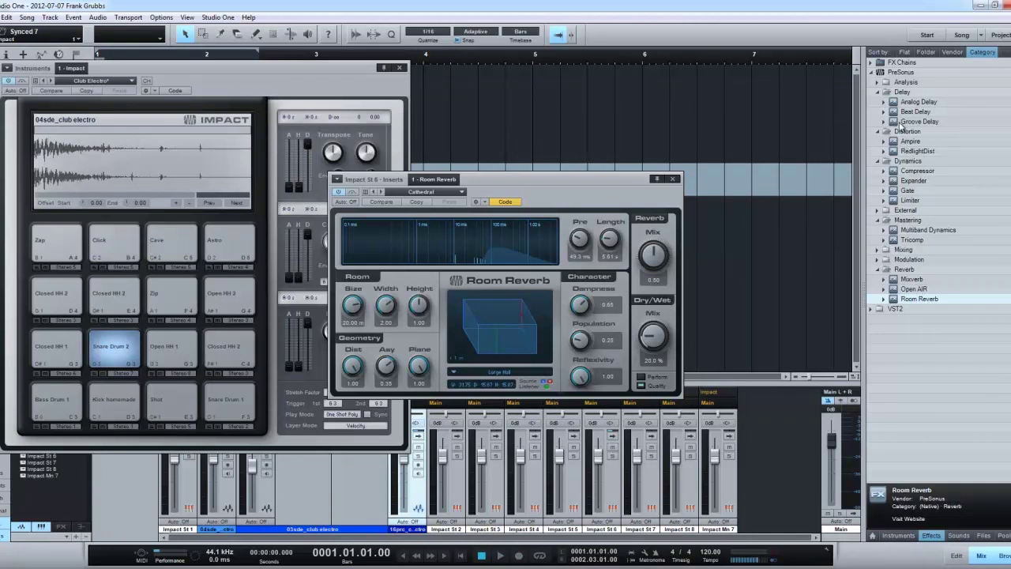
pyautogui.moveTo(898, 127); pyautogui.dragTo(649, 410)
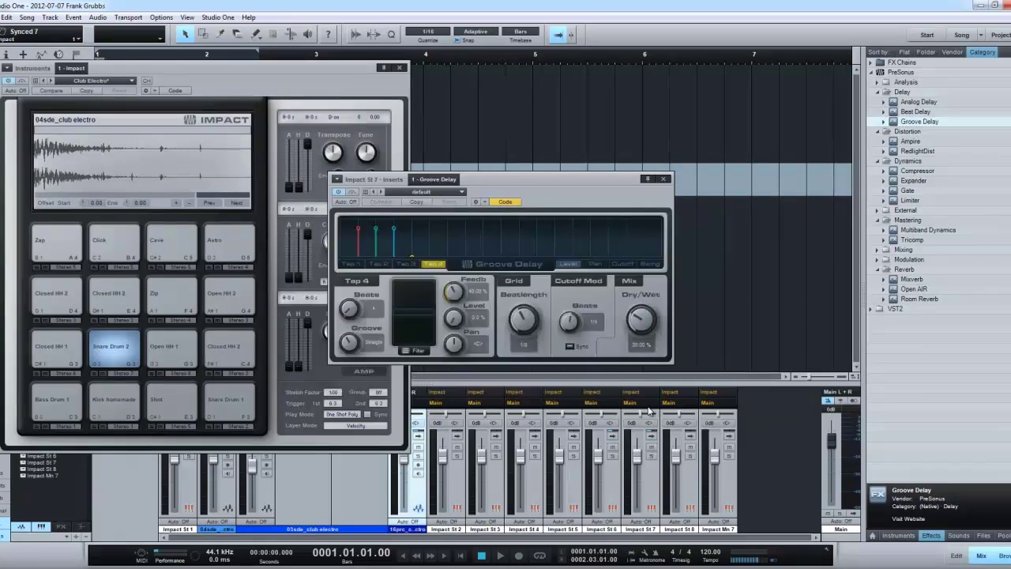
pyautogui.click(463, 193)
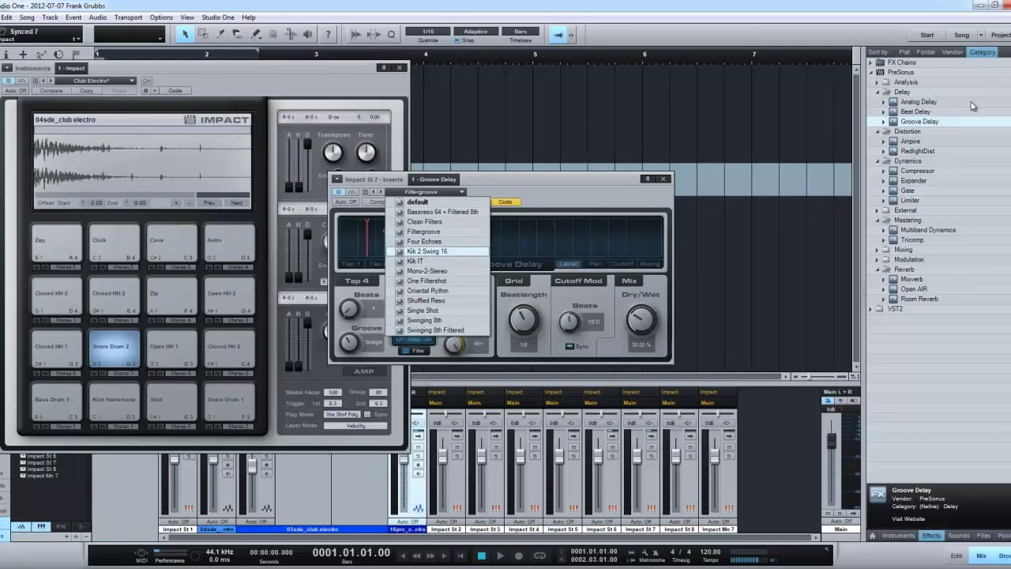
pyautogui.click(910, 151)
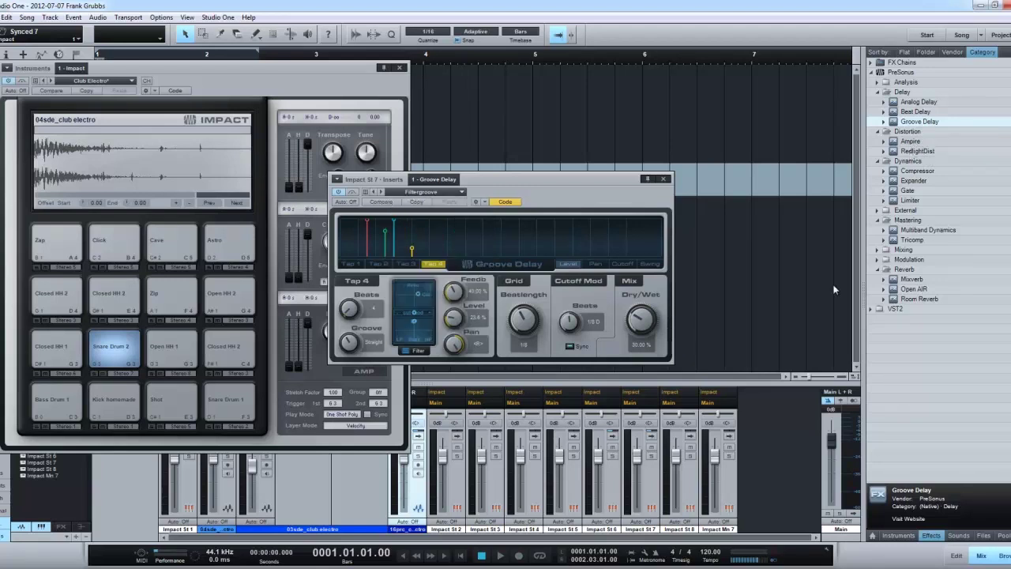
# Insert Groove Delay on the Impact St 8 channel and move its window clear of the Impact window
pyautogui.moveTo(900, 121); pyautogui.dragTo(687, 411)
pyautogui.click(175, 344)
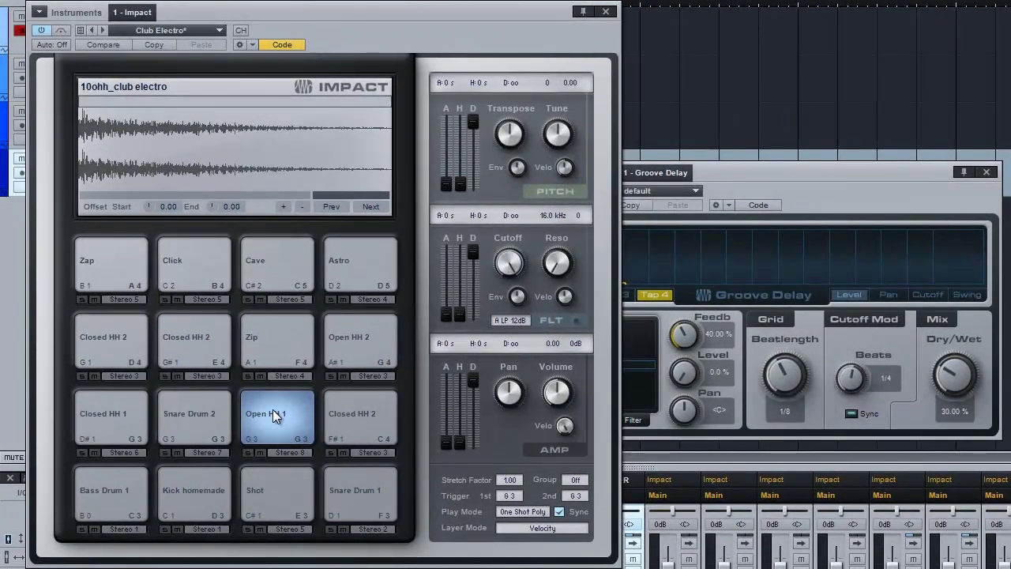
pyautogui.moveTo(808, 173); pyautogui.dragTo(985, 64)
# Audition the layered pads with their channel effects, alternating the Snare Drum 2 and Kick homemade pads
pyautogui.click(119, 413)
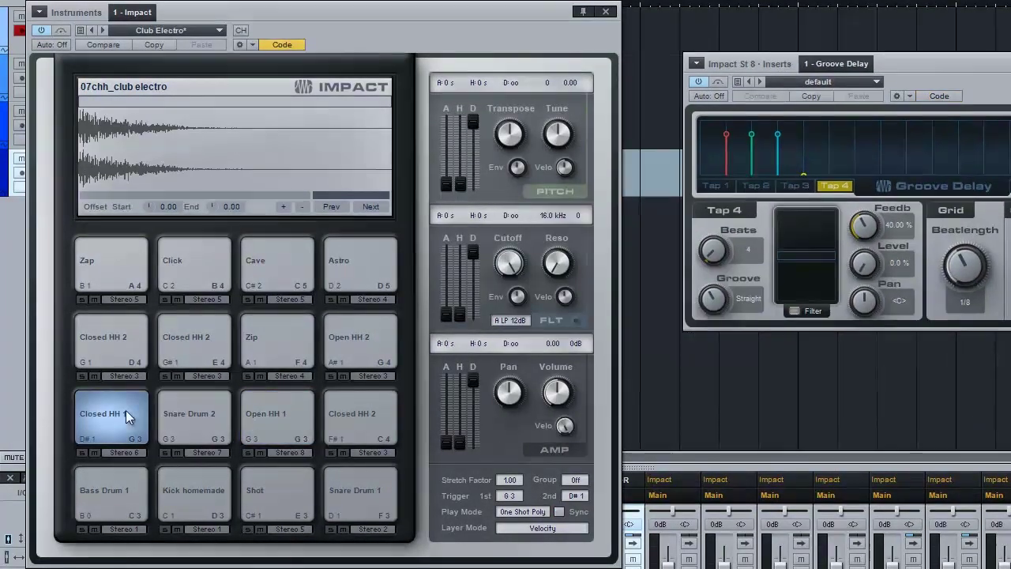
pyautogui.click(187, 418)
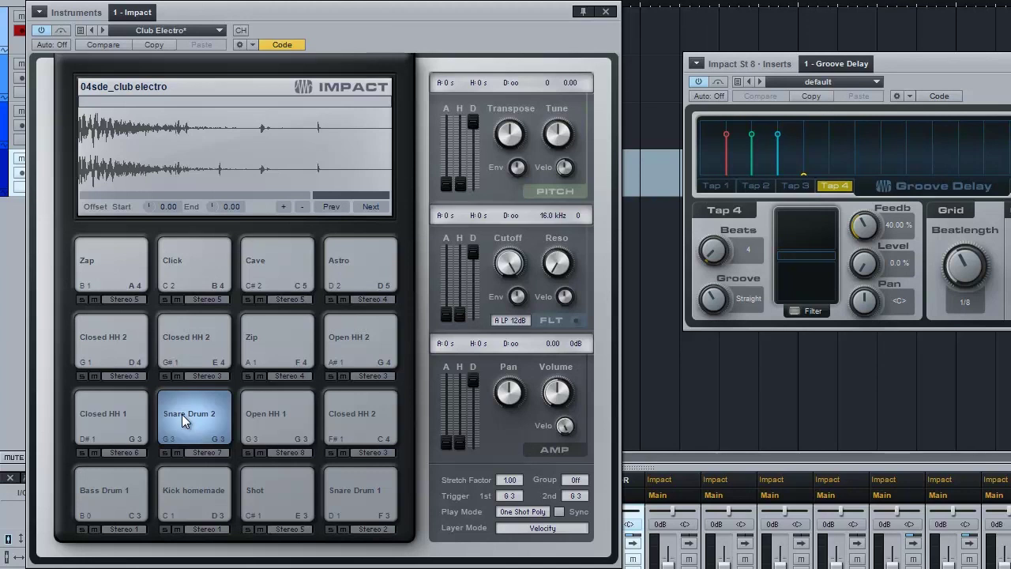
pyautogui.click(193, 493)
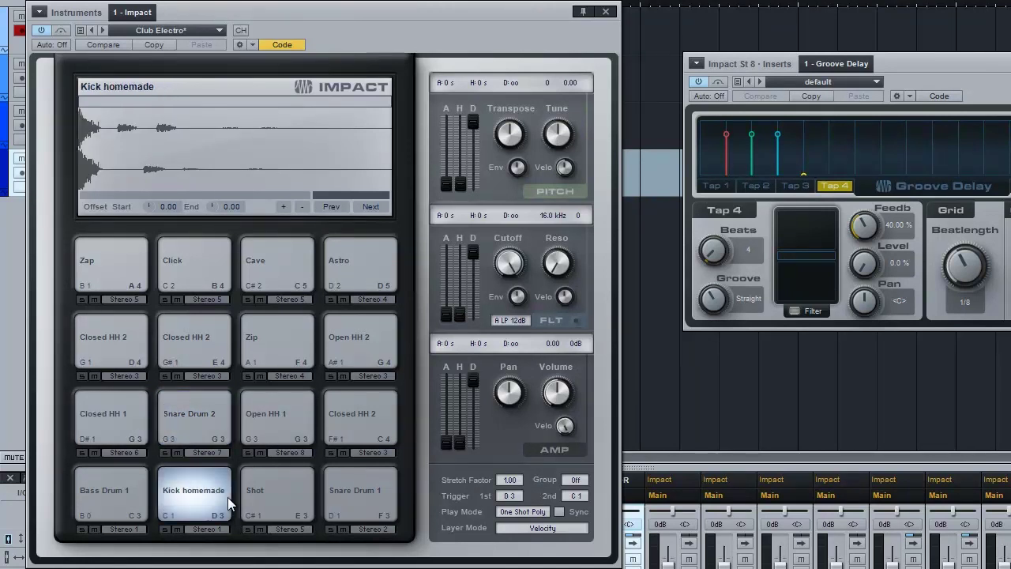
pyautogui.click(208, 428)
pyautogui.click(210, 488)
pyautogui.click(207, 426)
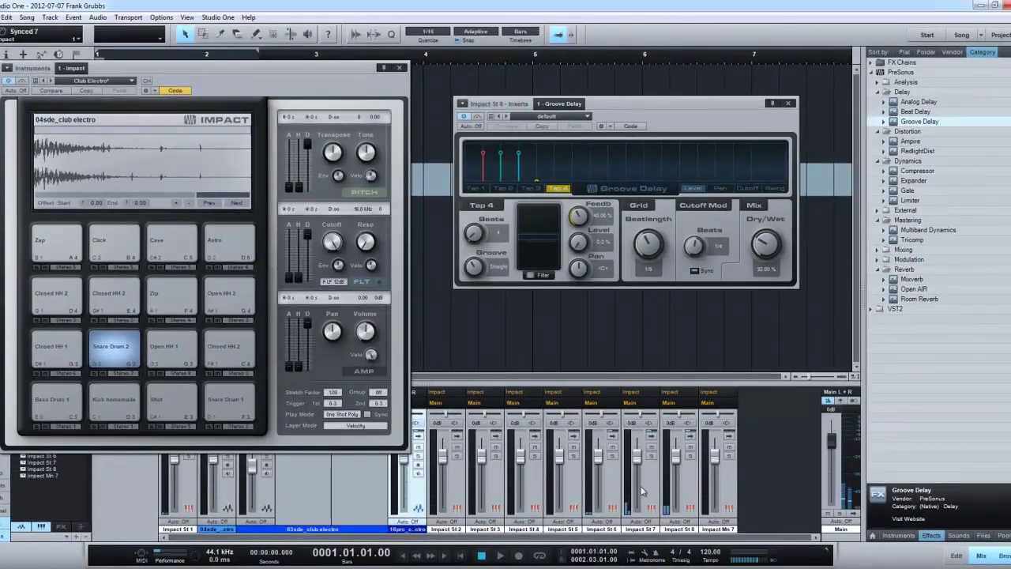
# On the Impact St 6 channel's Room Reverb, raise the reverb mix to 0.82 and dry/wet to 41%, auditioning the Closed HH 1 pad
pyautogui.click(625, 492)
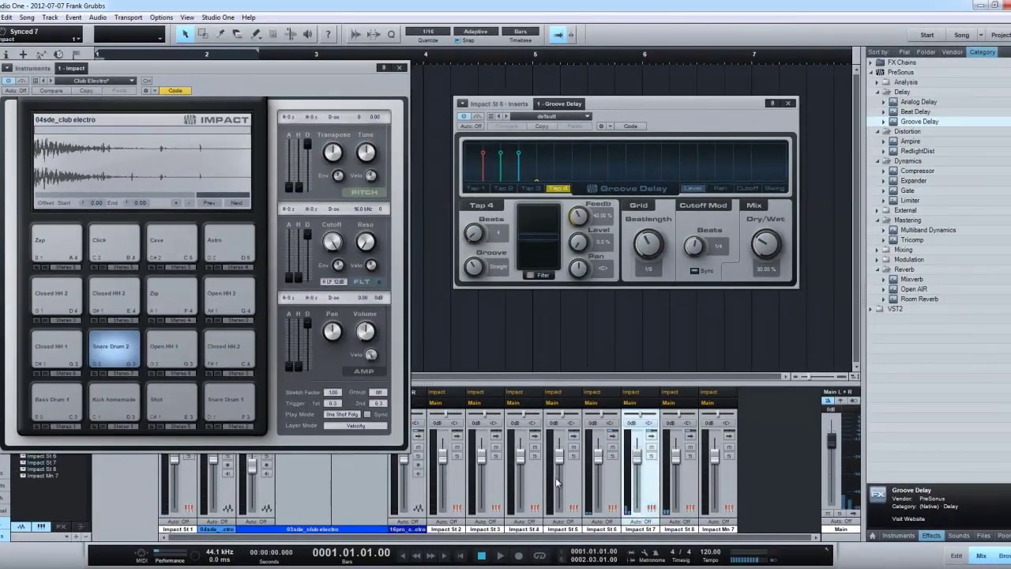
pyautogui.click(612, 437)
pyautogui.click(645, 403)
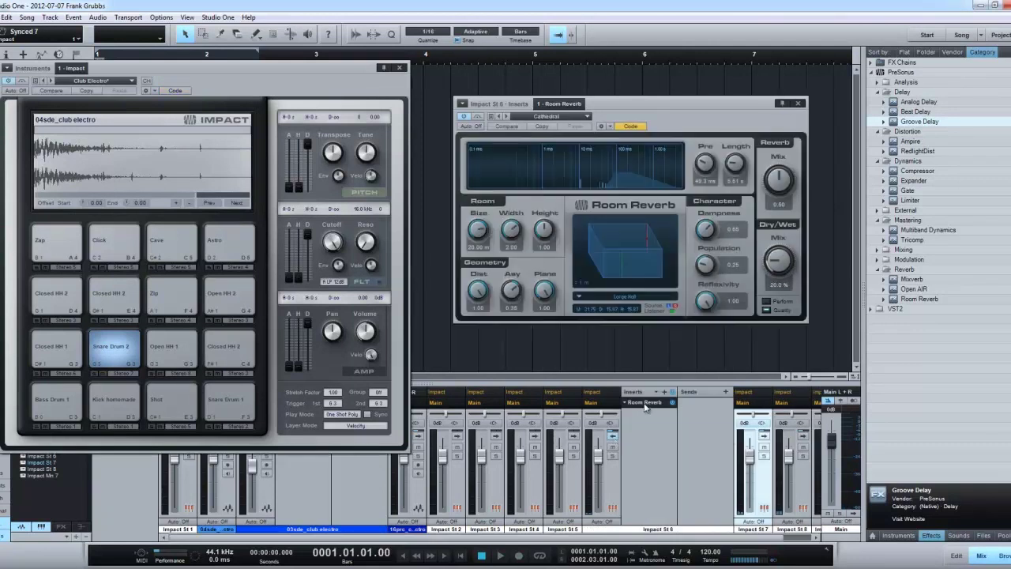
pyautogui.moveTo(763, 181); pyautogui.dragTo(777, 147)
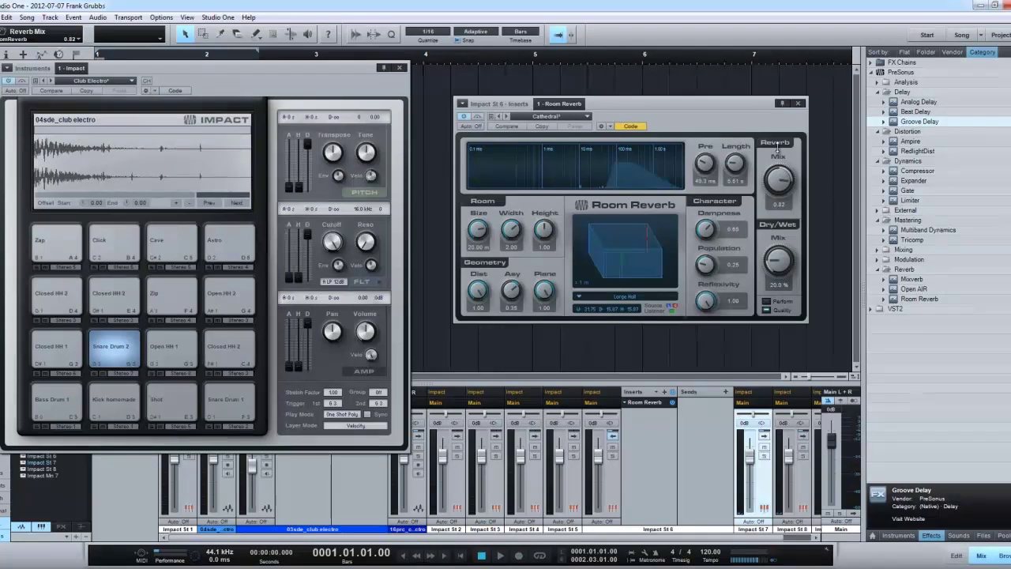
pyautogui.click(61, 355)
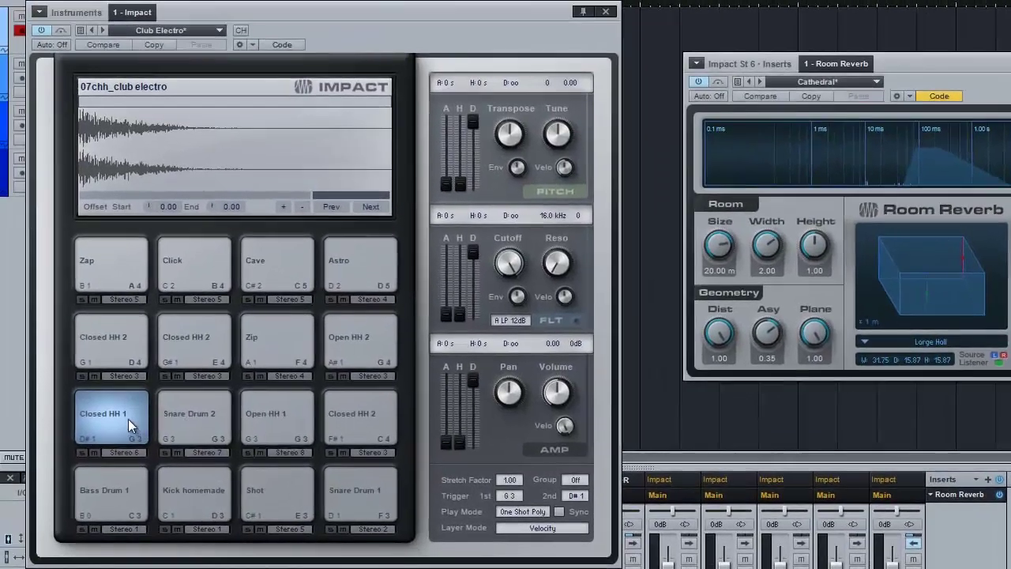
pyautogui.click(128, 419)
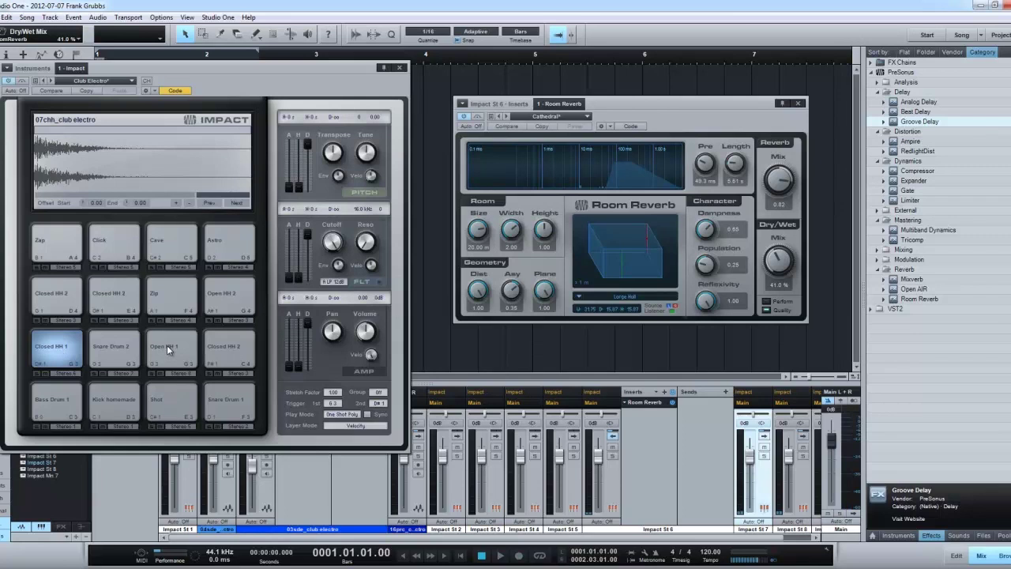
# Audition the Kick homemade pad alternately with the Closed HH 1 pad to compare the dry kick with the layered sound
pyautogui.click(120, 403)
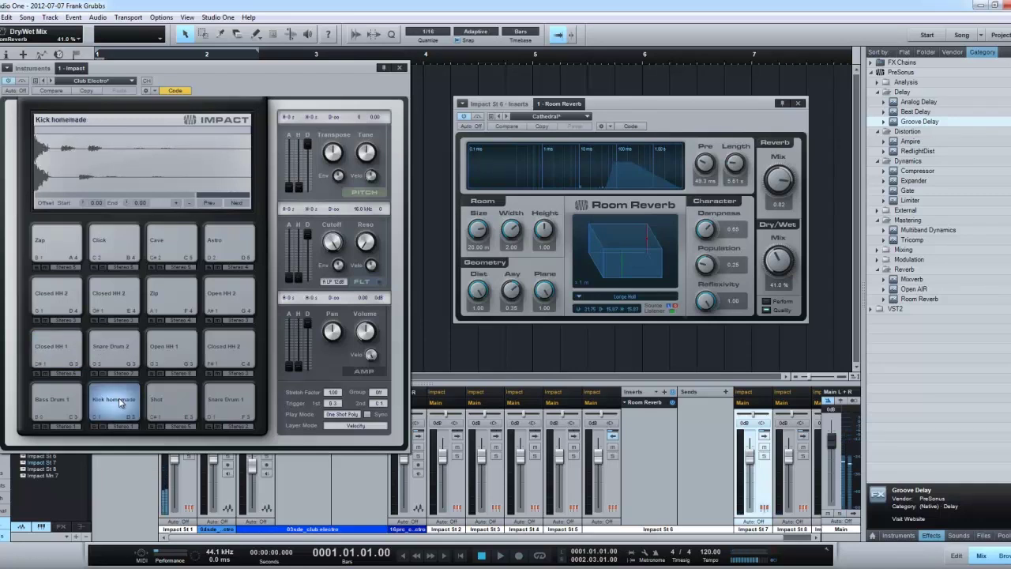
pyautogui.click(120, 399)
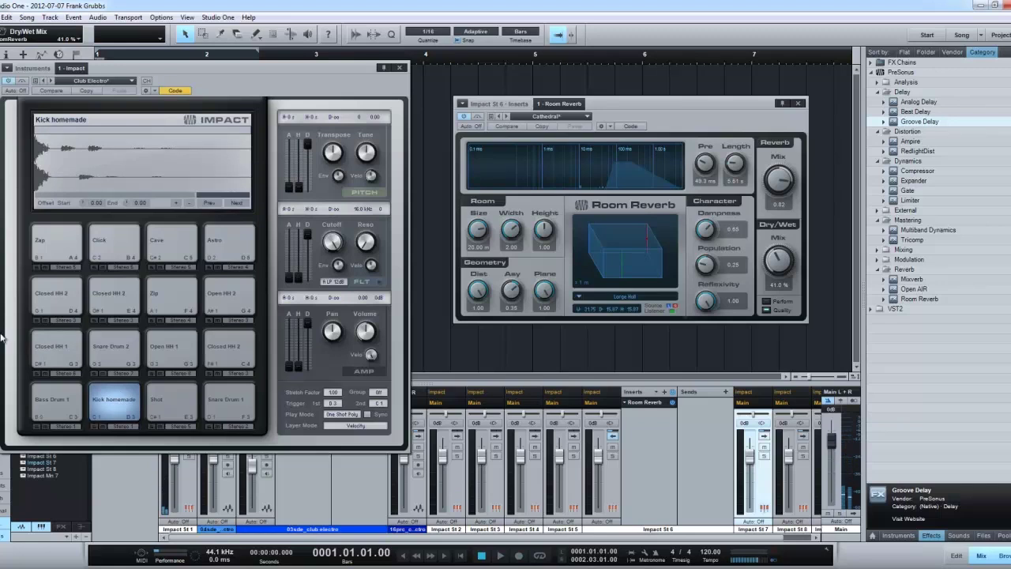
pyautogui.click(65, 354)
pyautogui.click(127, 399)
pyautogui.click(60, 353)
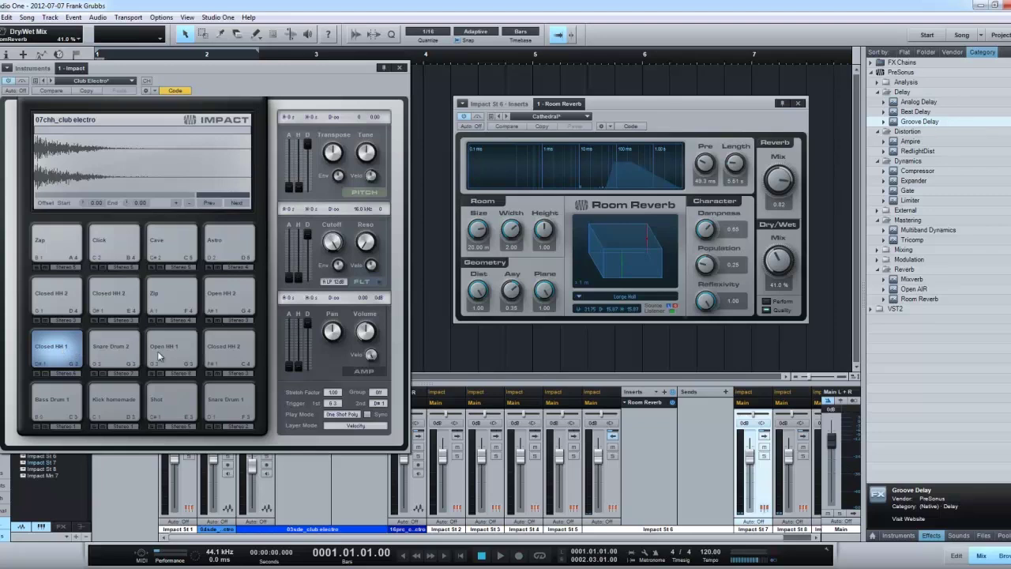
# Play the Kick homemade pad repeatedly, and audition the layered pads Closed HH 1, Snare Drum 2 and Open HH 1 in turn
pyautogui.click(114, 403)
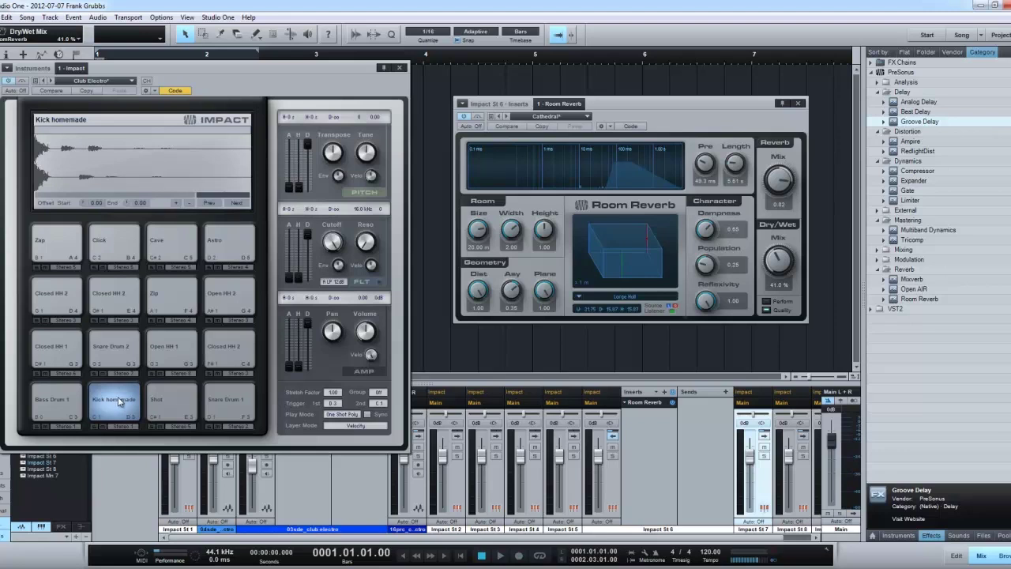
pyautogui.click(119, 401)
pyautogui.click(118, 402)
pyautogui.click(119, 401)
pyautogui.click(109, 408)
pyautogui.click(64, 349)
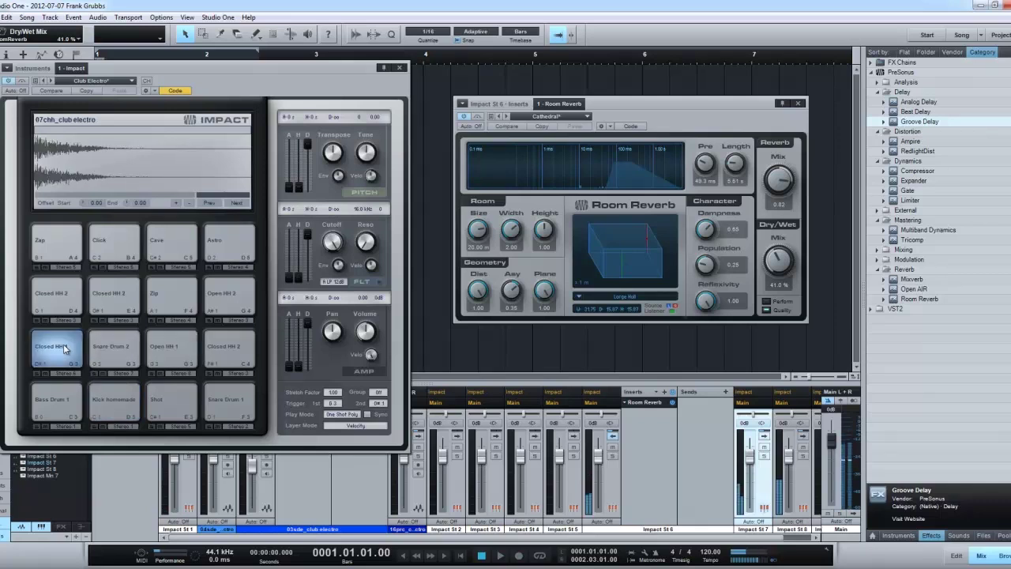
pyautogui.click(124, 356)
pyautogui.click(162, 353)
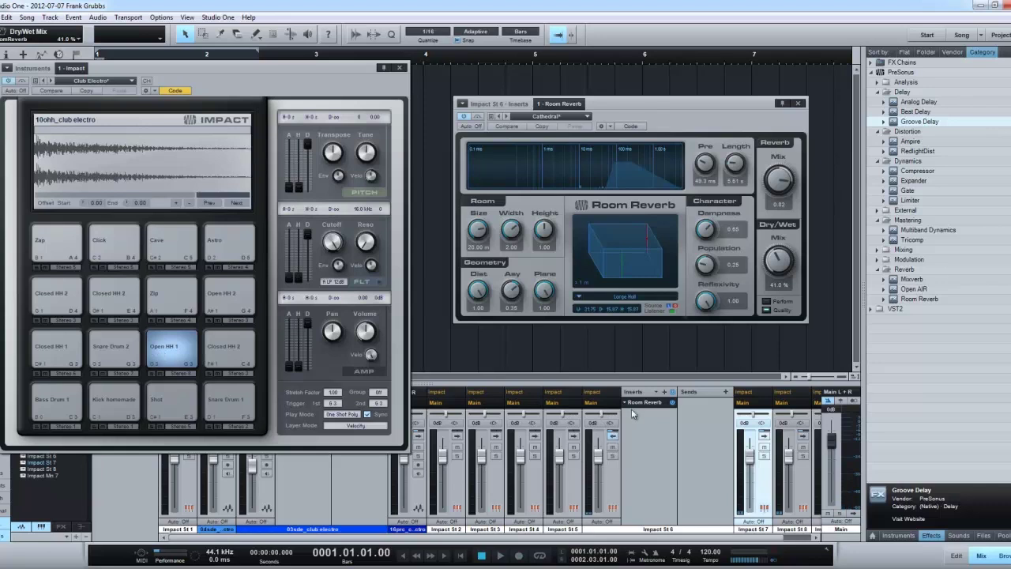
# Collapse the Impact St 6 channel's inserts, and move the Impact window clear of the audio clips in the arrangement
pyautogui.click(612, 434)
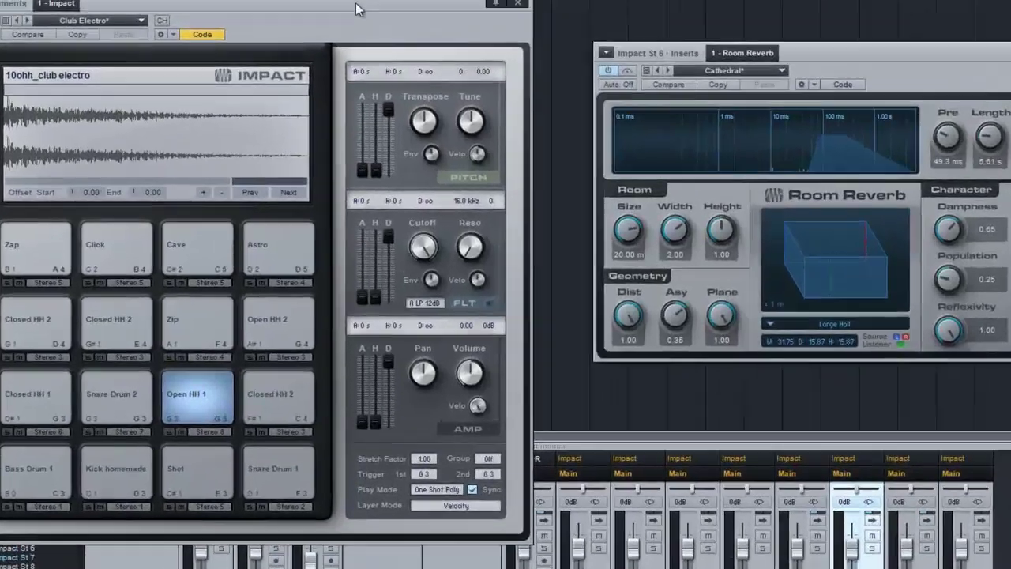
pyautogui.moveTo(283, 68); pyautogui.dragTo(404, 83)
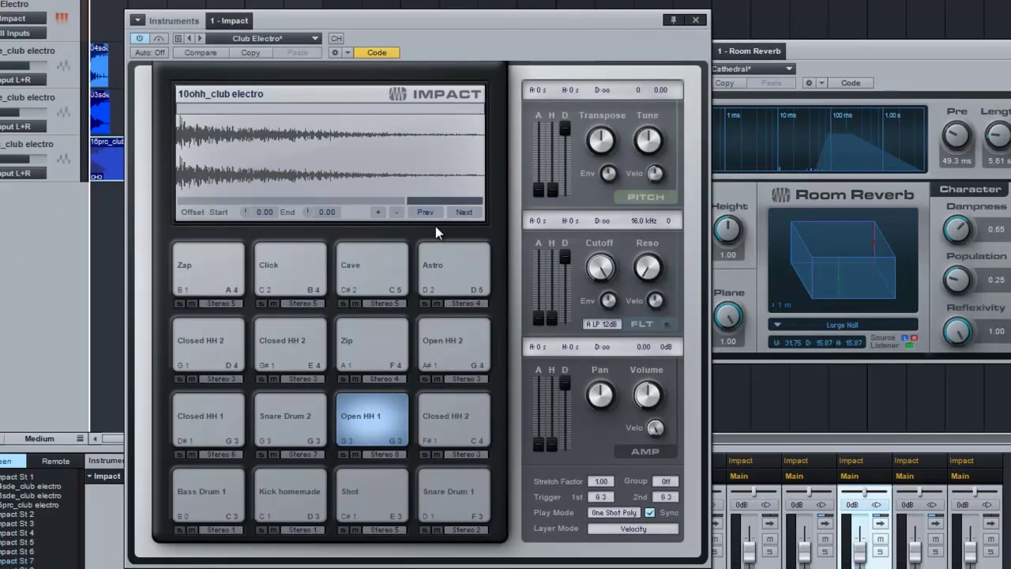
pyautogui.moveTo(471, 25); pyautogui.dragTo(647, 16)
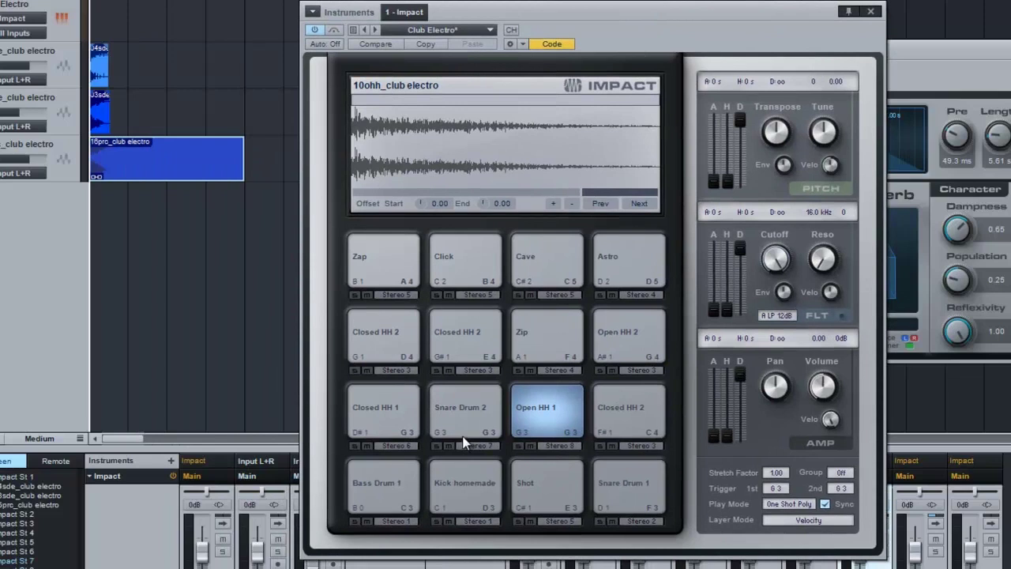